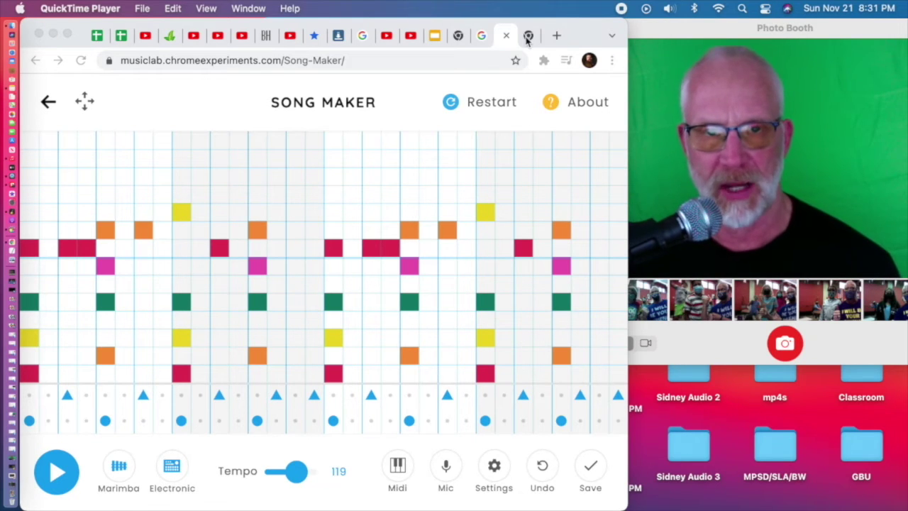
- Open a blank Chrome Music Lab Song Maker in the other browser tab by searching for "chrome lab"
click(527, 41)
text(chrome l)
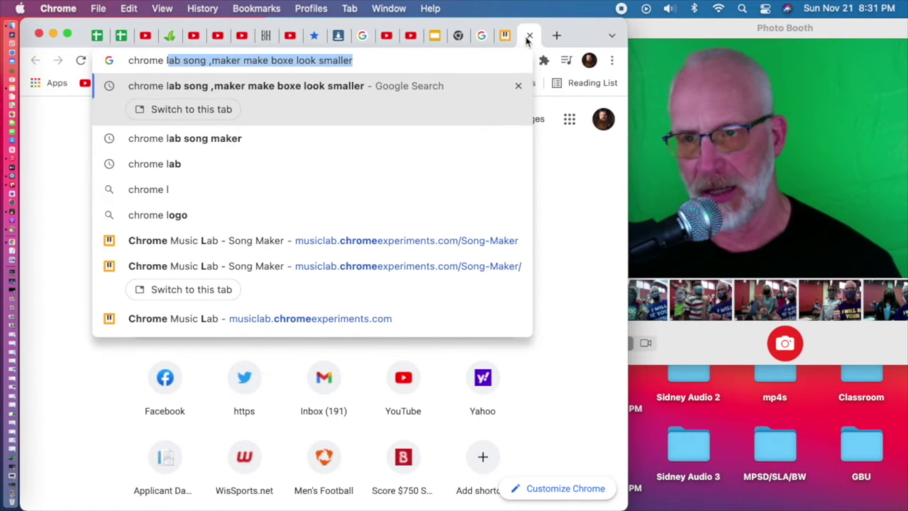
key(BackSpace)
text(ab)
key(BackSpace)
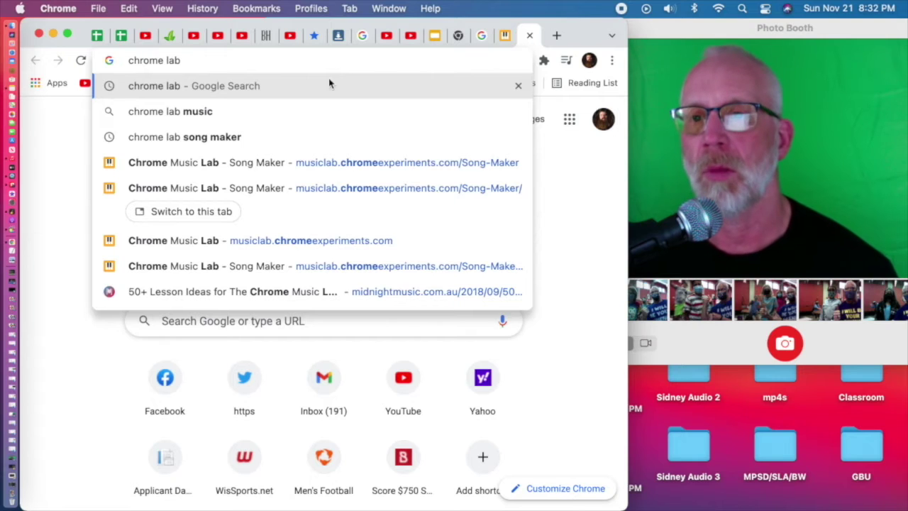
click(247, 162)
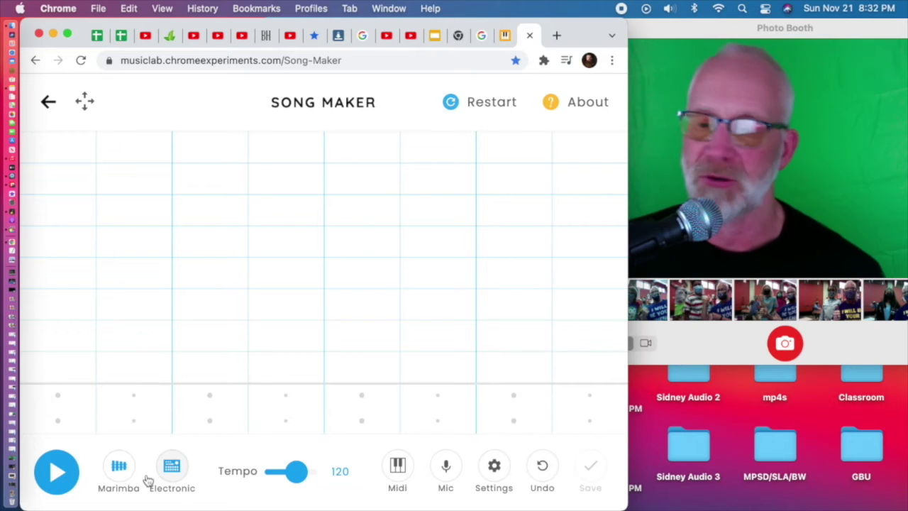
- Configure the song with 4 bars, 4 beats per bar split into 2, Major scale from middle C, and a 2-octave range
click(495, 467)
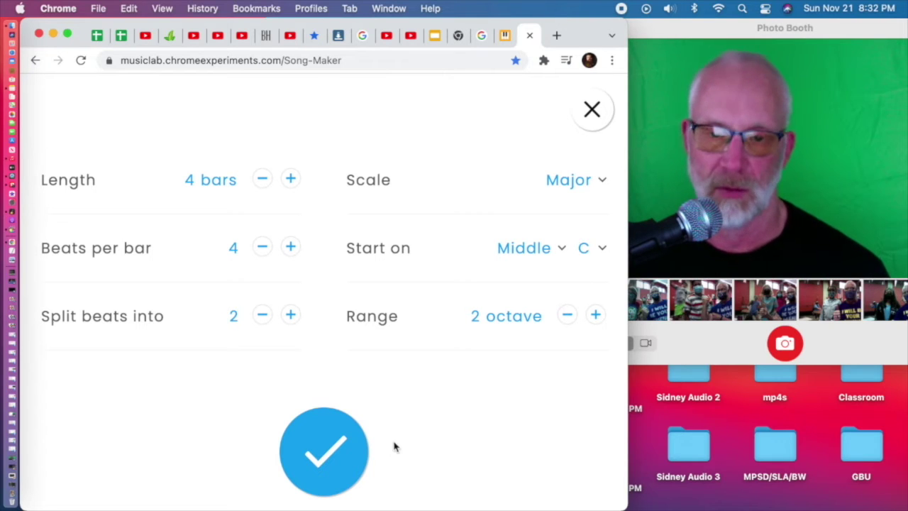
click(333, 447)
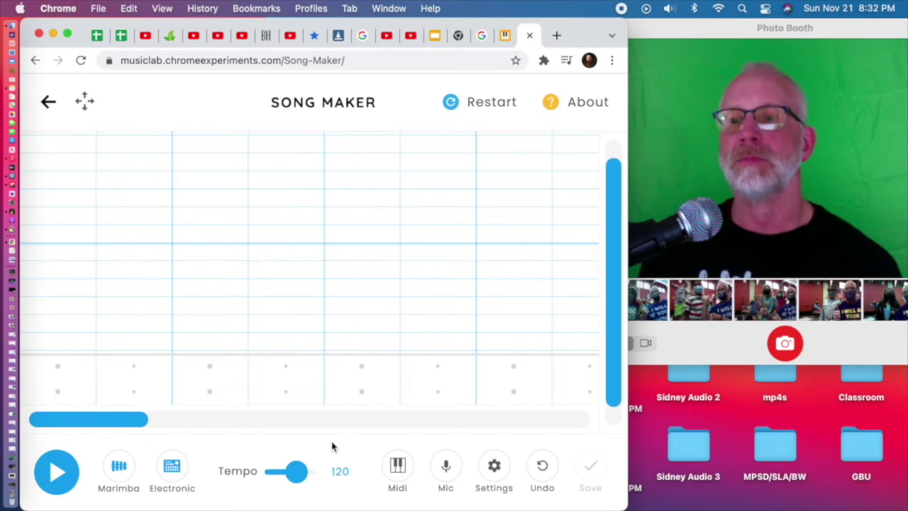
- Enter bar 1's upper-octave melody: red on beat 1, red on both halves of beat 2, and orange on beats 3 and 4
scroll(362, 284, down, 1)
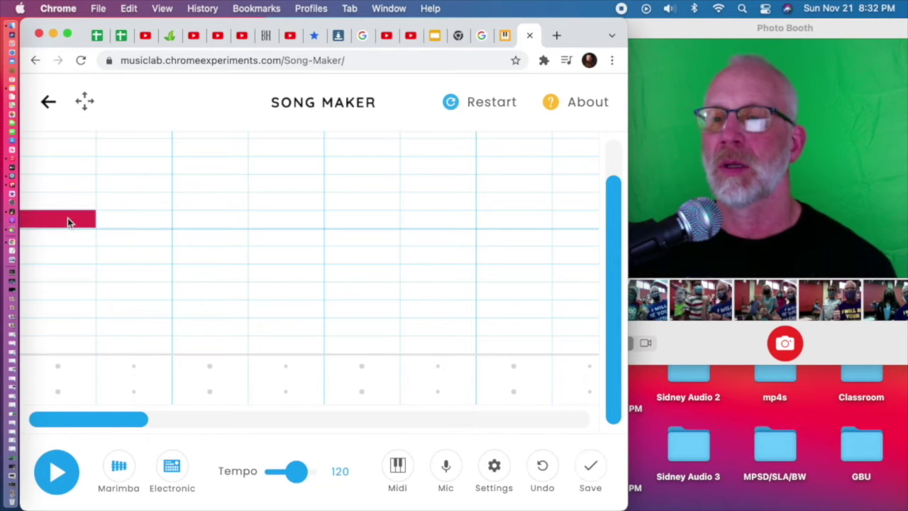
key(XF86AudioRaiseVolume)
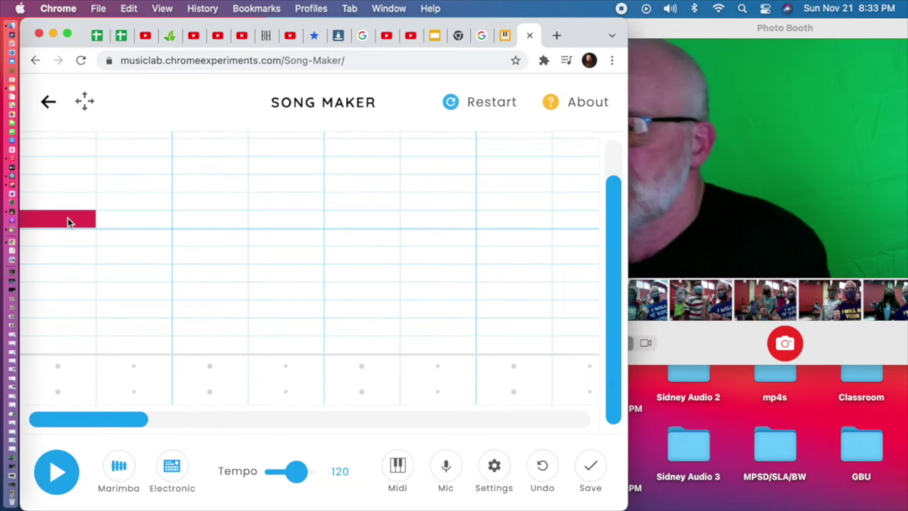
click(67, 220)
click(68, 220)
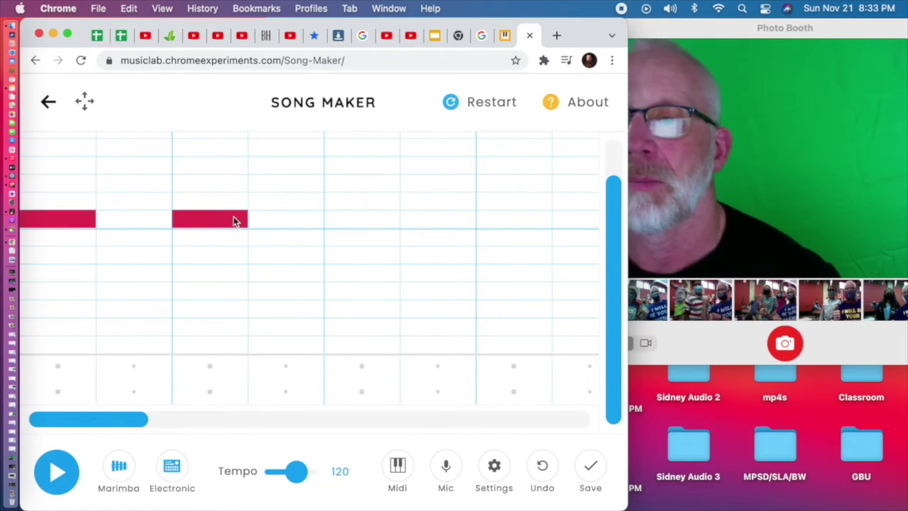
click(289, 220)
click(371, 202)
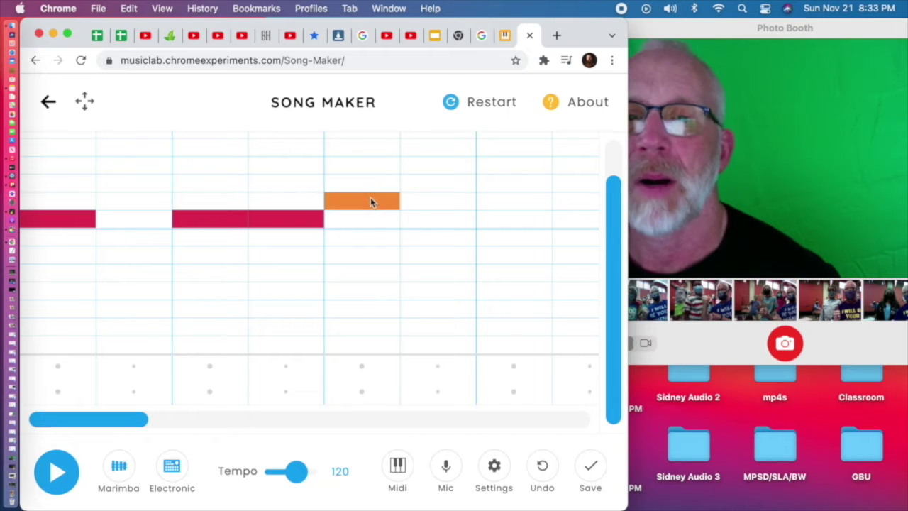
click(493, 202)
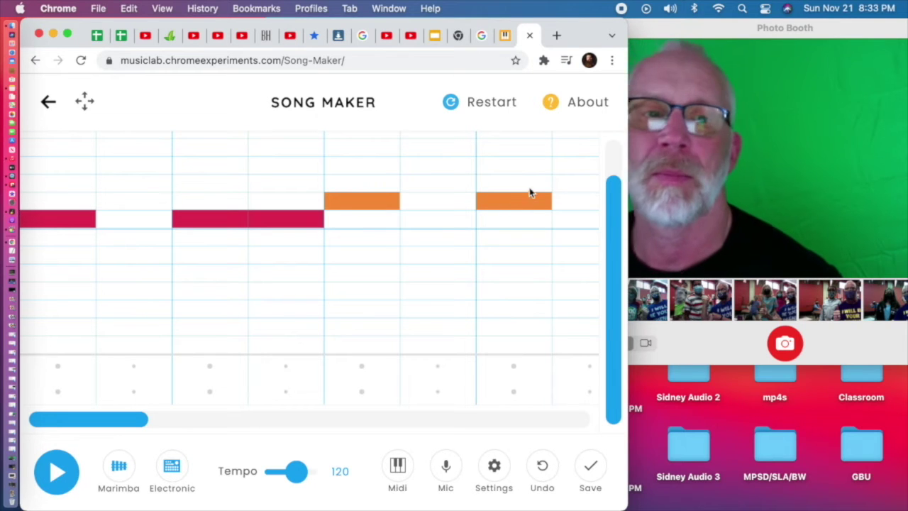
- Add yellow, red and orange upper-octave notes on the first three beats of bar 2, and play the melody back
mouse_move(735, 29)
mouse_down()
mouse_move(762, 35)
mouse_move(735, 27)
mouse_up()
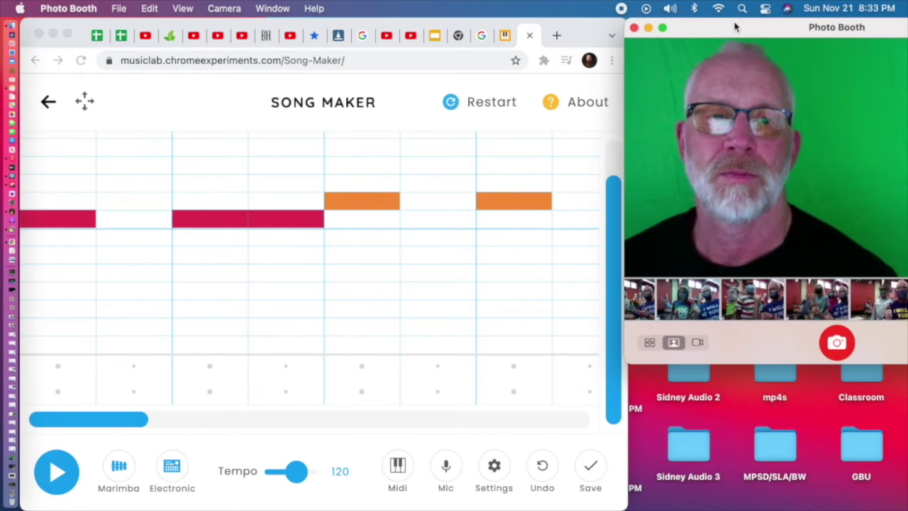
scroll(517, 183, right, 5)
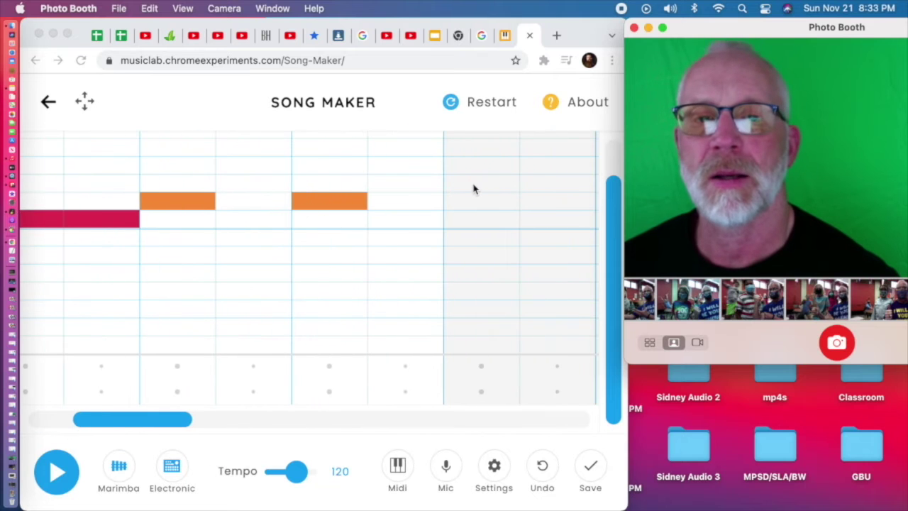
click(475, 189)
scroll(502, 201, right, 3)
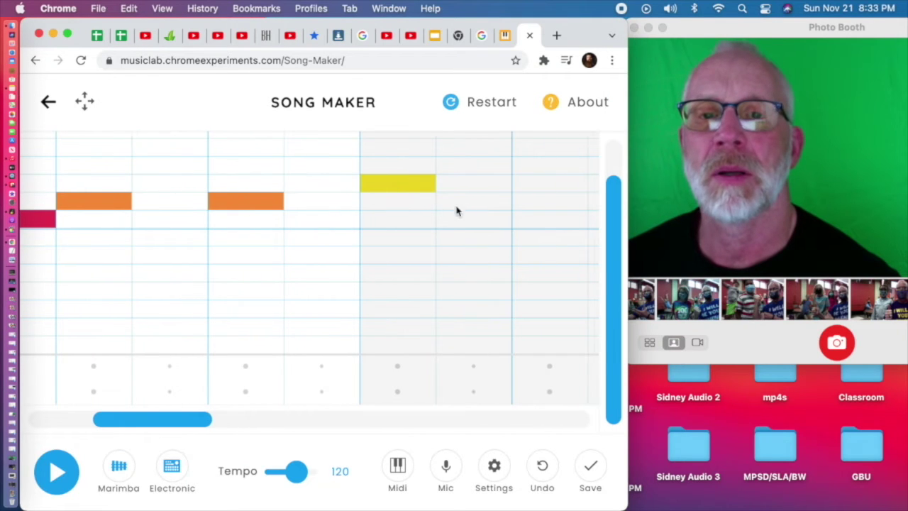
scroll(477, 221, right, 5)
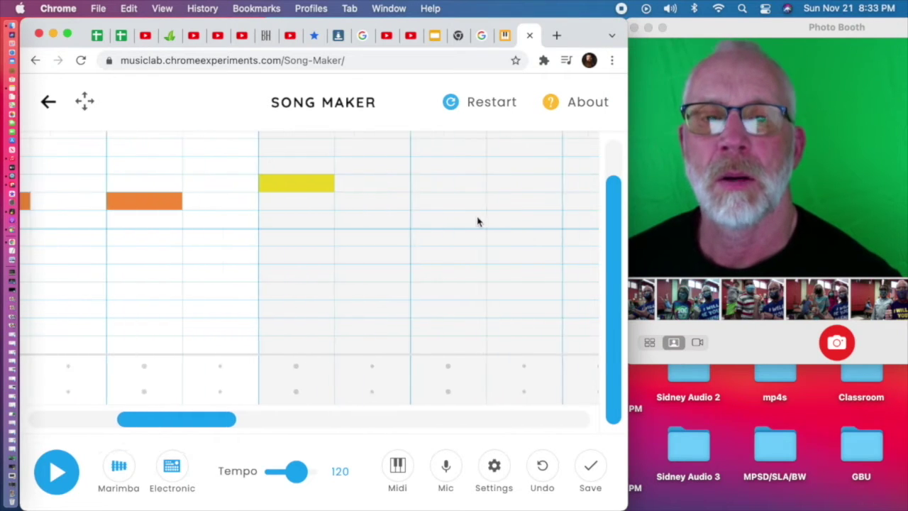
click(427, 220)
click(536, 202)
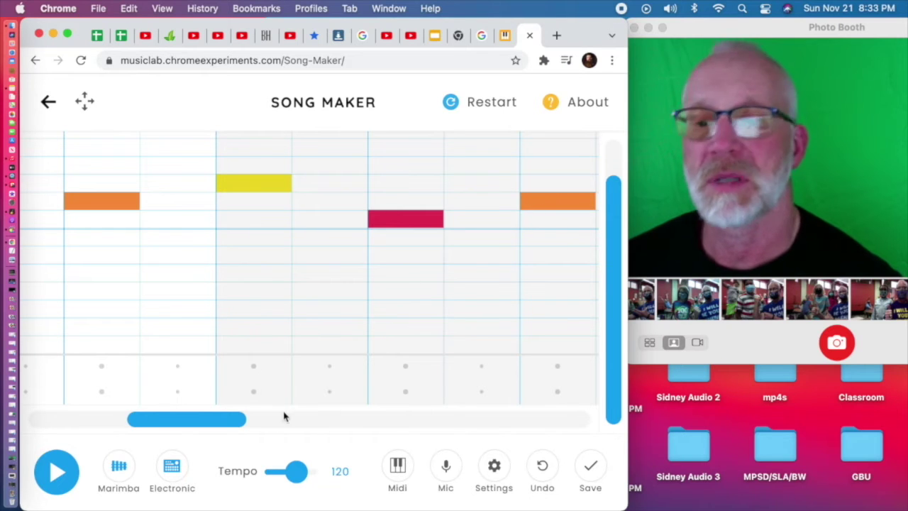
click(63, 470)
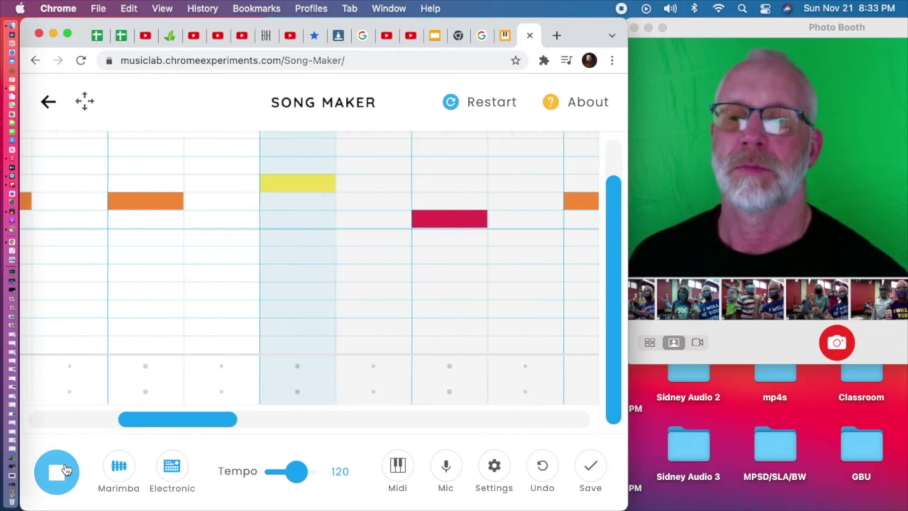
click(63, 470)
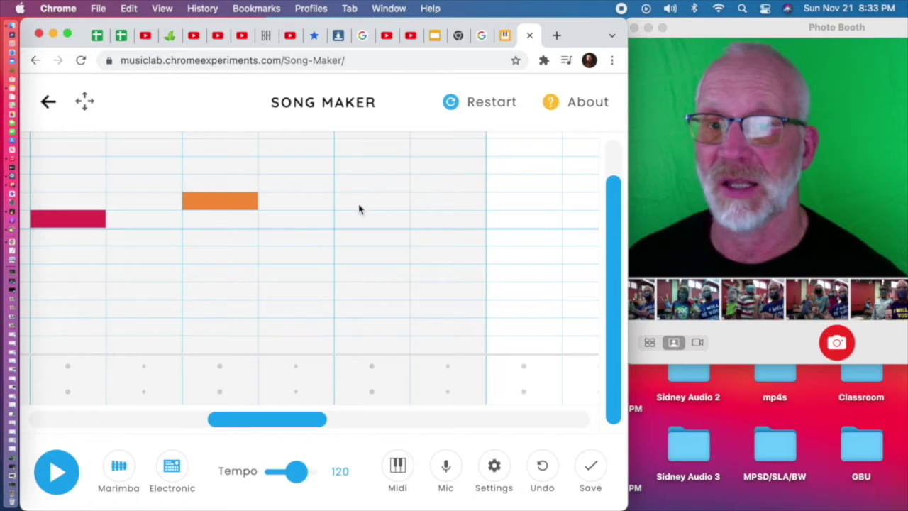
- Repeat the bar 1 melody in bar 3 with red on beat 1, two reds on beat 2, and orange on beats 3 and 4
scroll(399, 227, right, 5)
click(373, 226)
scroll(397, 228, right, 3)
click(431, 221)
click(510, 219)
scroll(483, 219, right, 3)
click(522, 200)
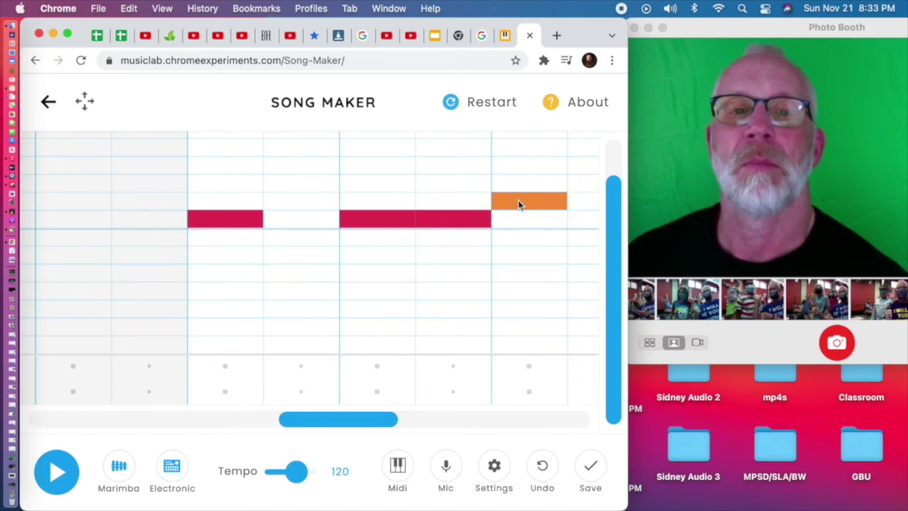
scroll(508, 205, right, 5)
click(502, 203)
- Fill bar 4 with yellow, red and orange notes on its first three beats, and play the whole melody back
scroll(500, 206, right, 5)
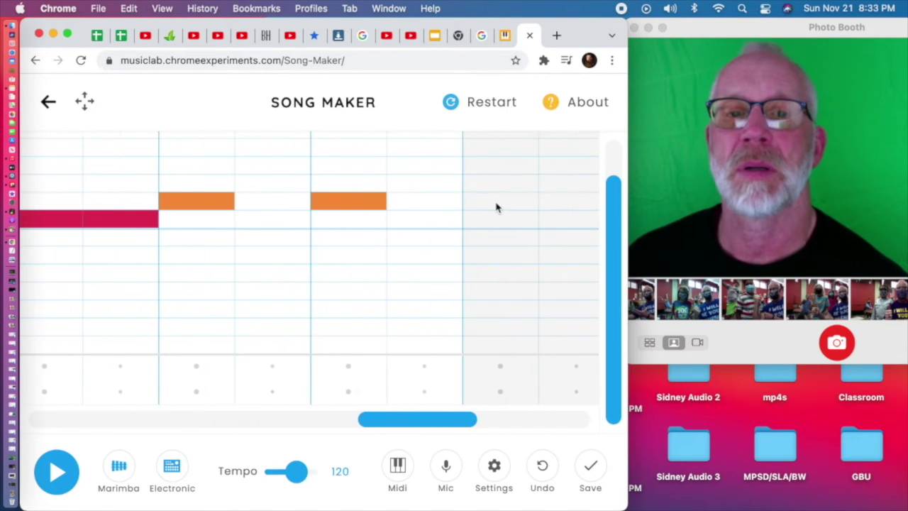
click(484, 186)
scroll(483, 196, right, 5)
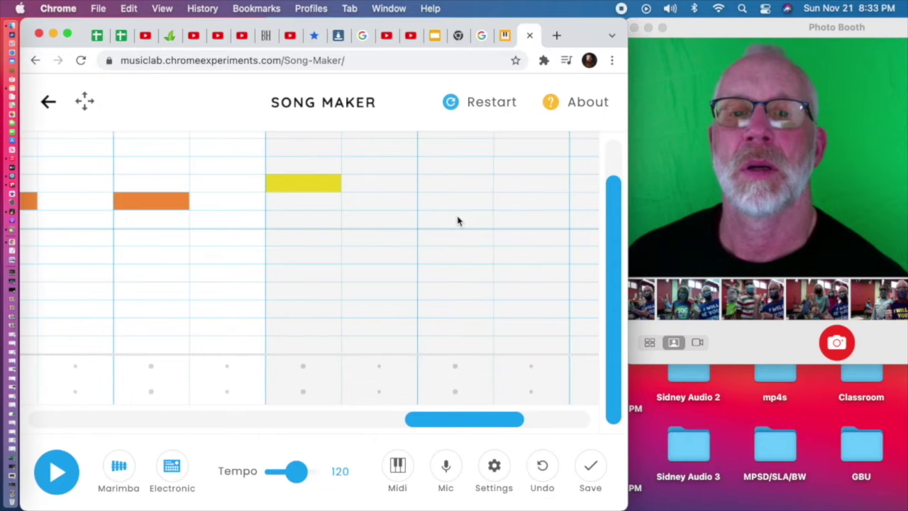
scroll(454, 217, right, 5)
click(442, 202)
scroll(489, 215, right, 3)
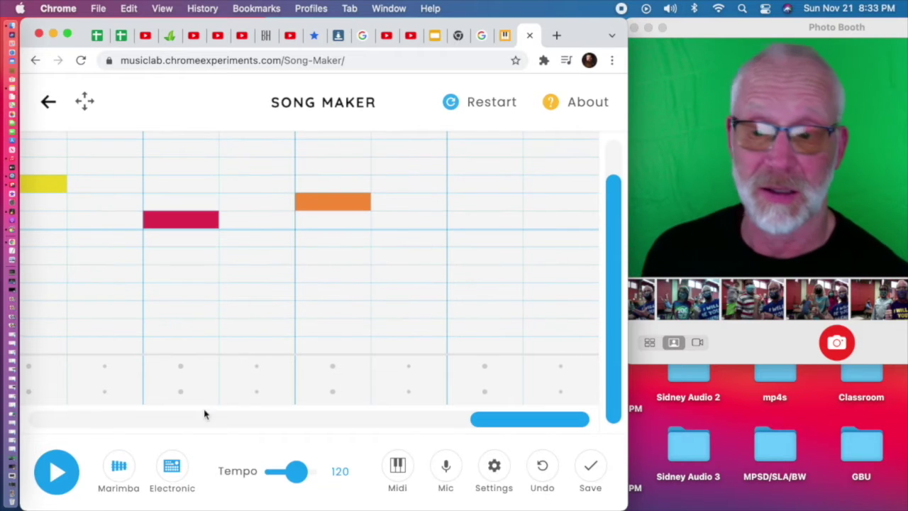
click(63, 474)
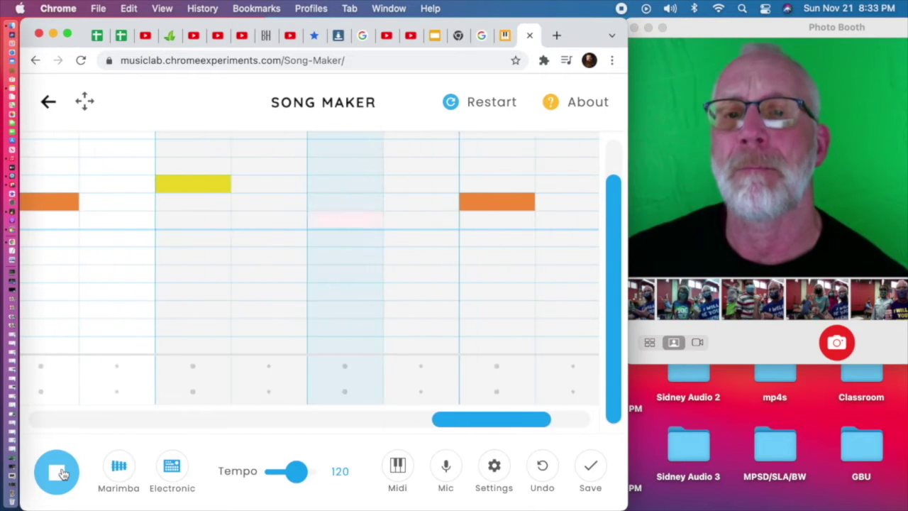
click(62, 474)
scroll(541, 157, left, 2)
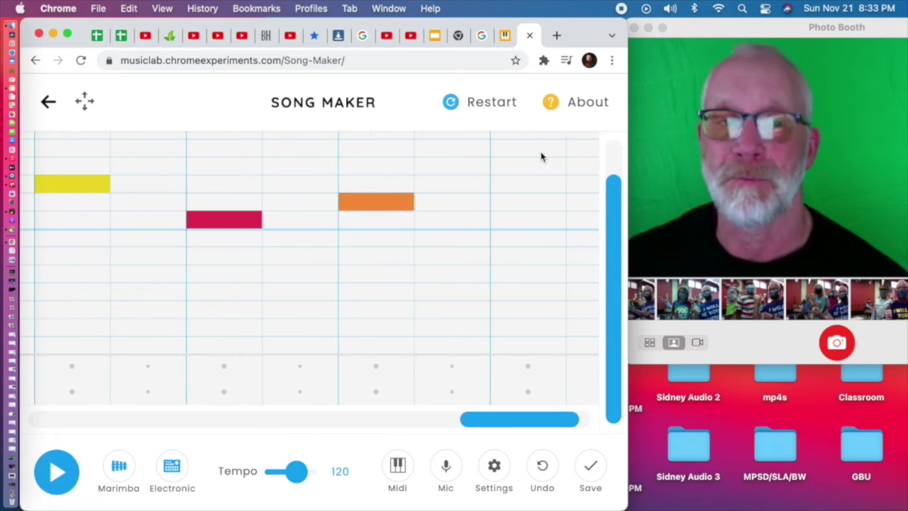
- Switch to the finished example song and erase all chord notes below the melody in bars 1 and 2
click(504, 35)
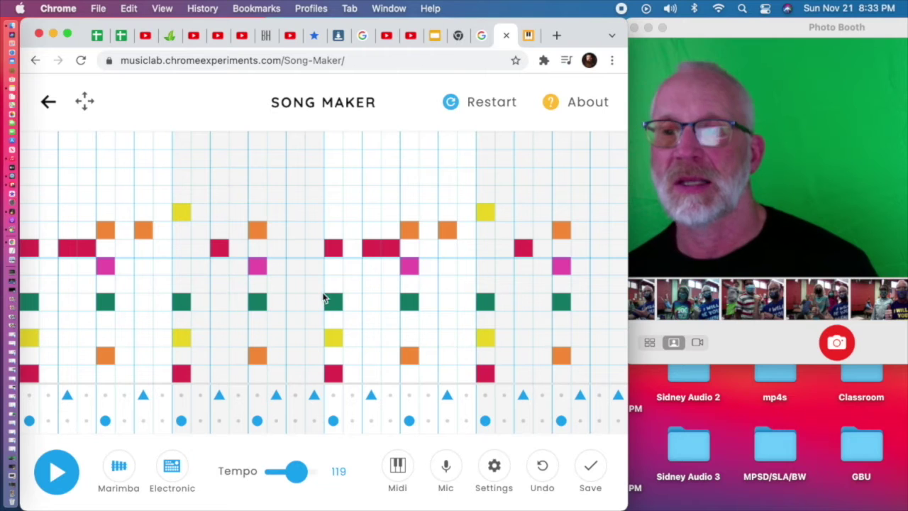
click(35, 376)
click(34, 340)
click(31, 303)
click(105, 265)
click(108, 305)
click(182, 374)
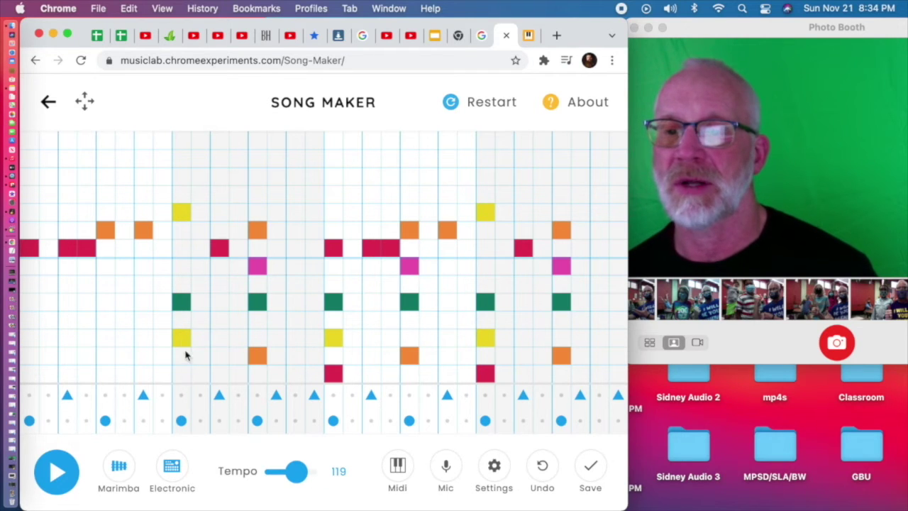
click(257, 266)
click(257, 303)
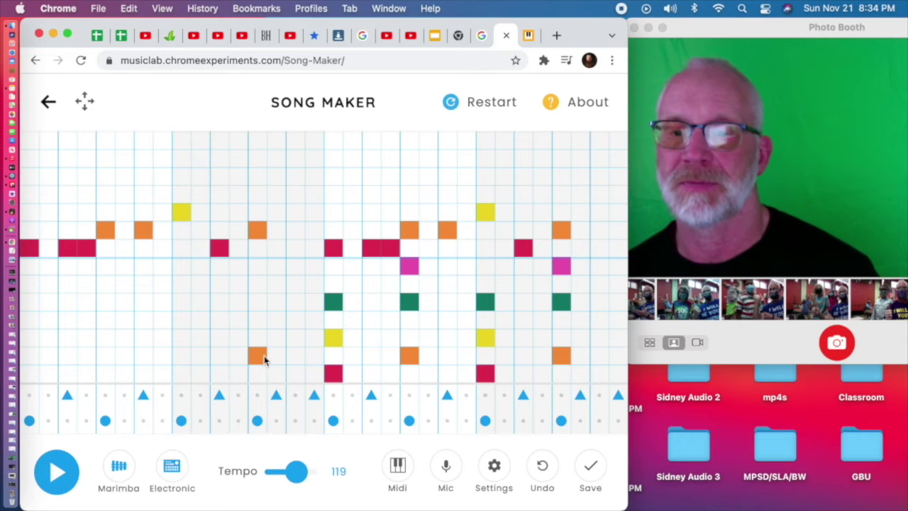
click(258, 356)
- Erase the remaining chord notes below the melody in bars 3 and 4 of the example song
click(333, 374)
click(338, 302)
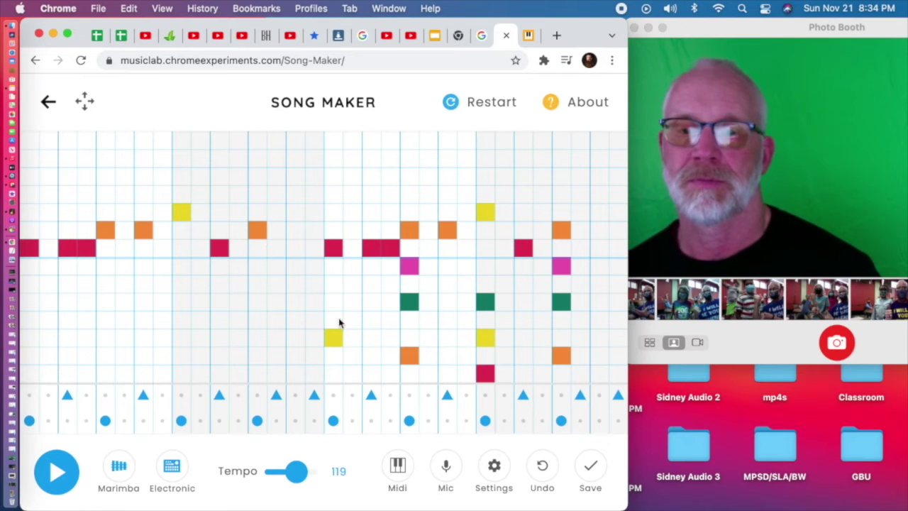
click(344, 345)
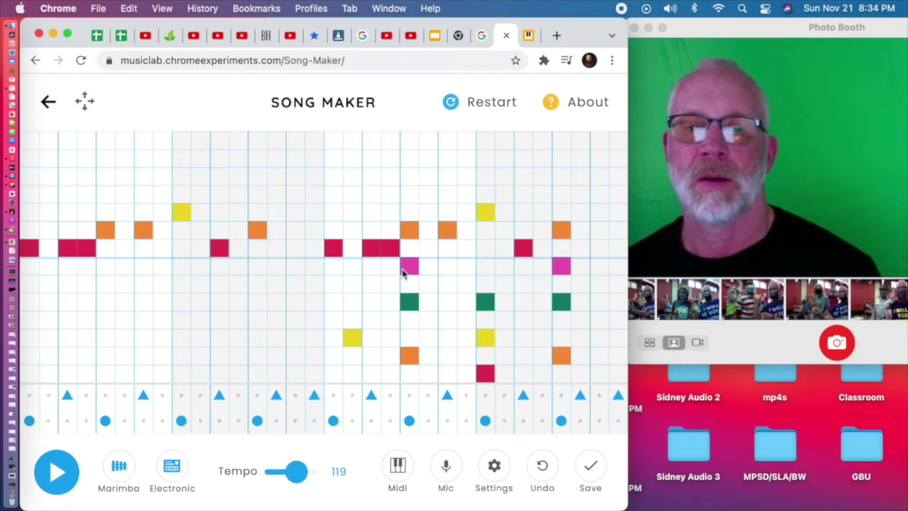
click(405, 270)
click(357, 339)
mouse_move(494, 306)
mouse_down()
mouse_move(489, 340)
mouse_move(547, 369)
mouse_move(572, 319)
mouse_move(563, 276)
mouse_up()
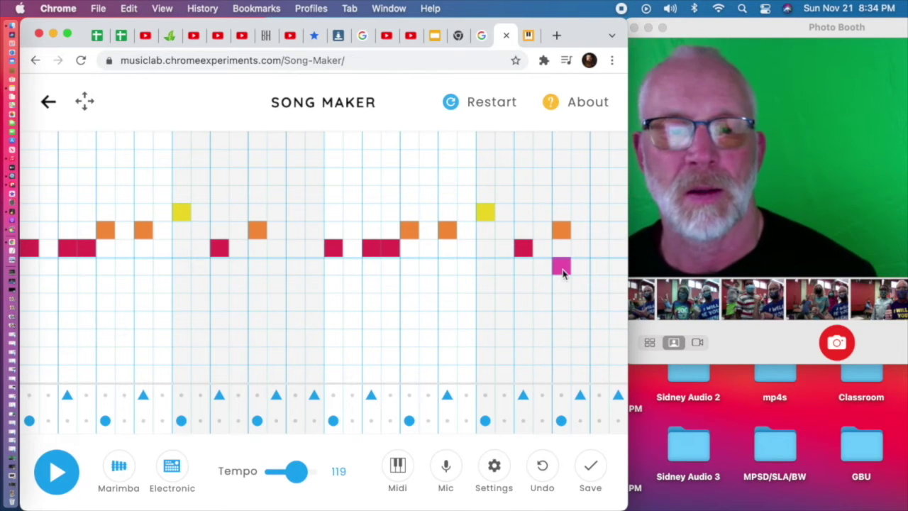
click(561, 268)
- Clear every percussion triangle and circle from the example song's two rhythm rows
click(29, 421)
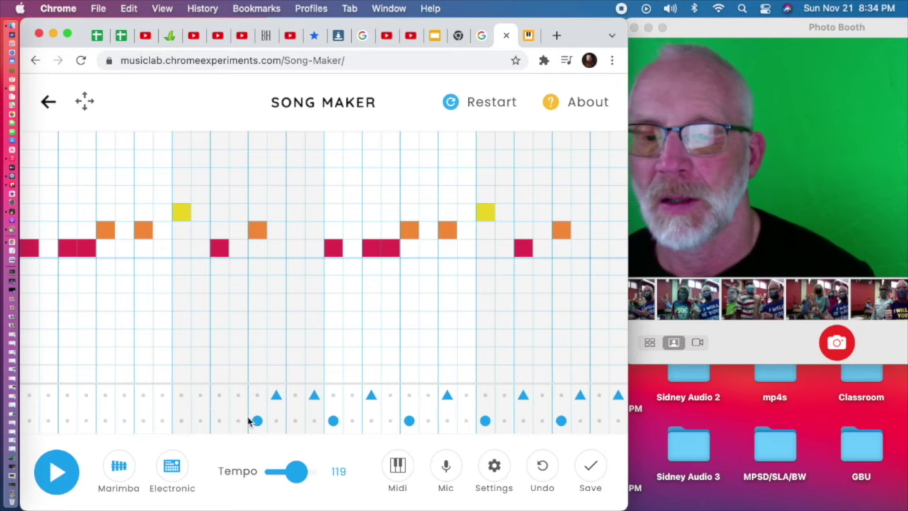
click(371, 395)
click(408, 421)
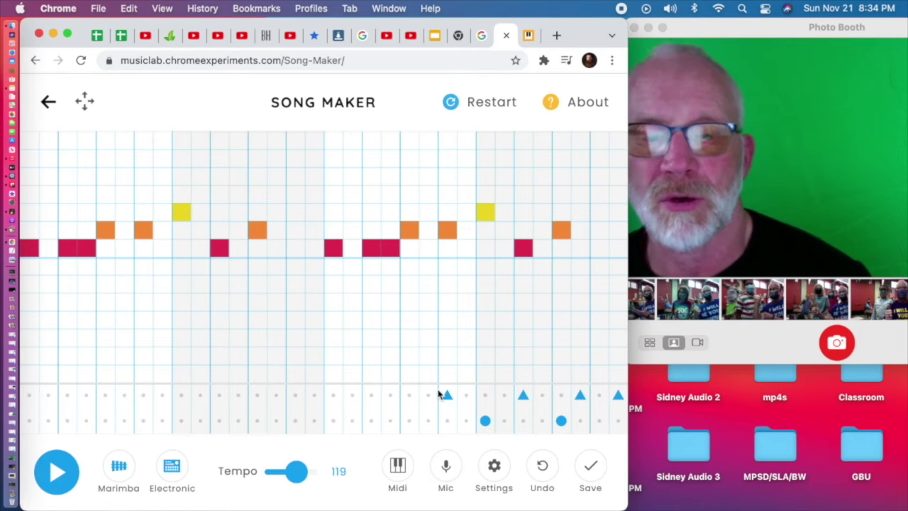
click(523, 395)
click(561, 421)
click(580, 395)
click(618, 396)
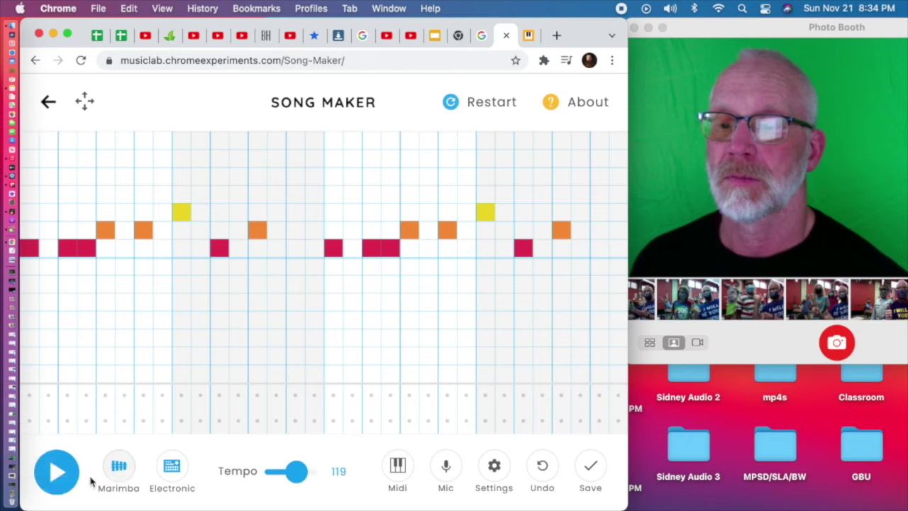
- Play the example song's melody on its own, stop it, and return to the newly built song
click(67, 479)
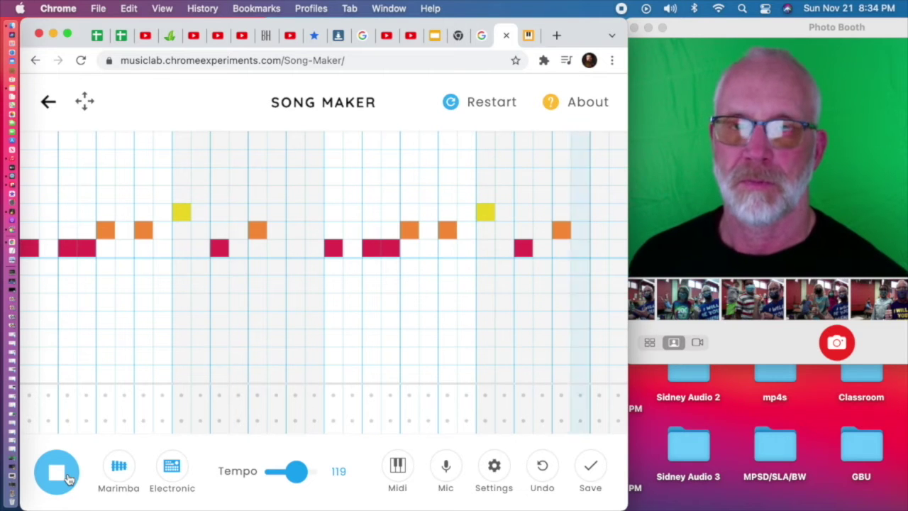
click(67, 479)
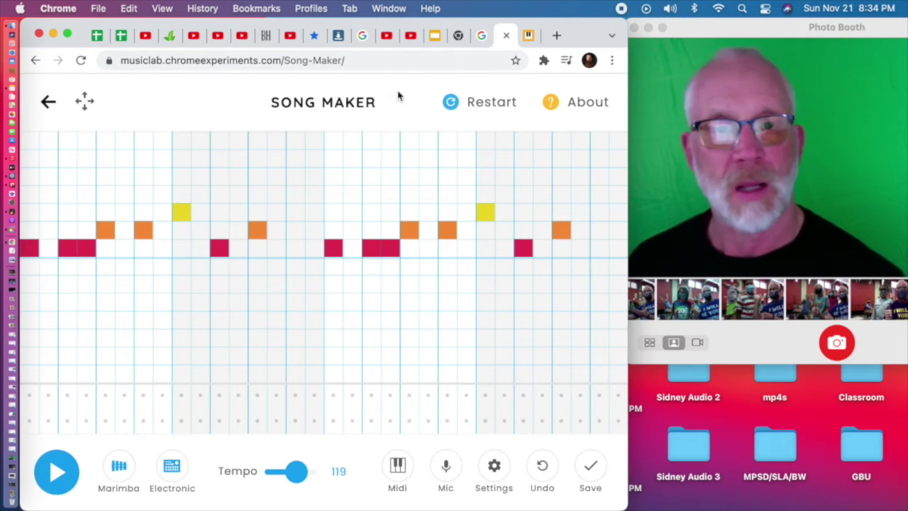
click(529, 36)
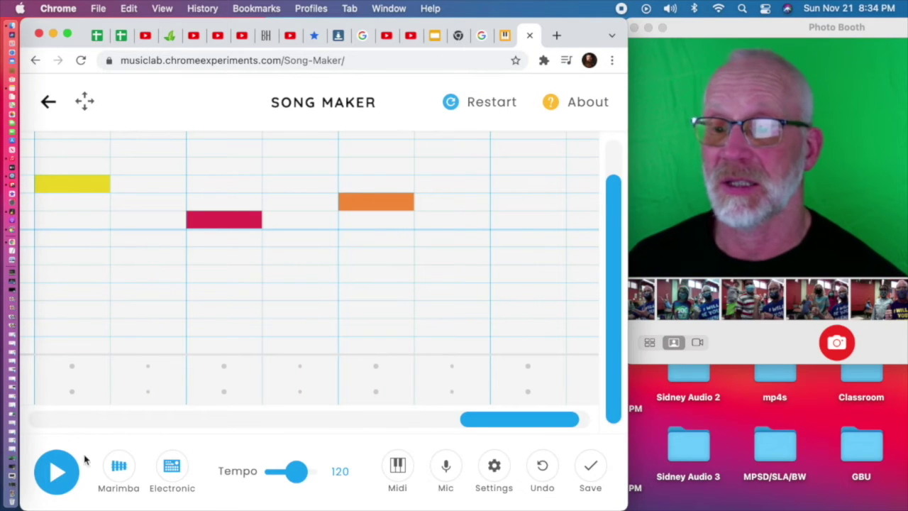
- Play the new song's melody through to bar 4, stop it, and switch to the example song
click(51, 470)
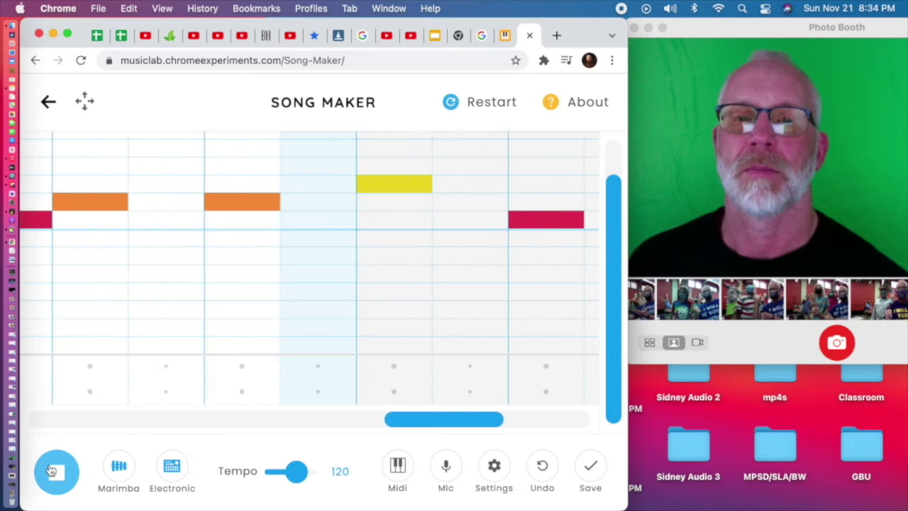
click(51, 470)
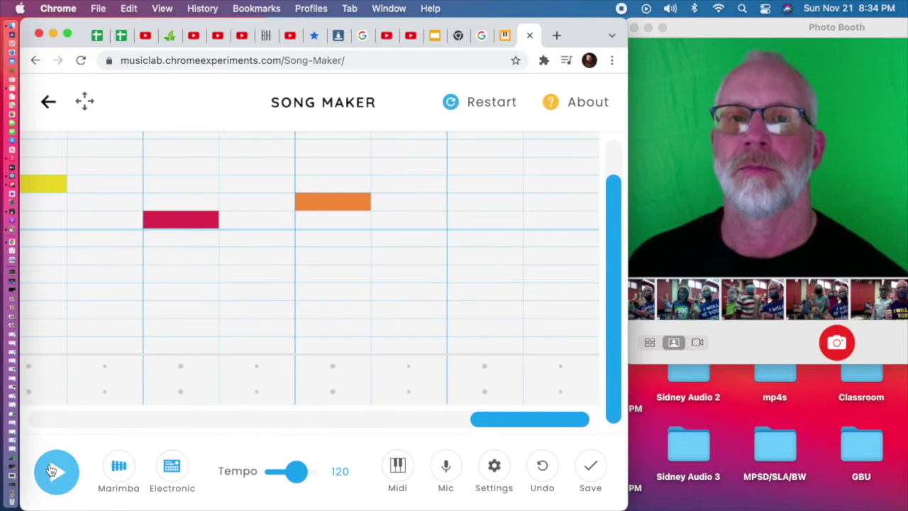
click(505, 35)
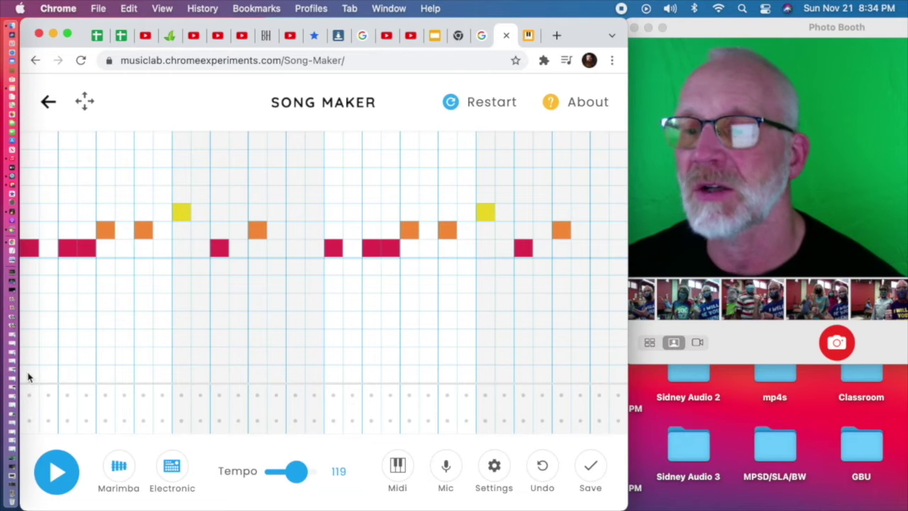
- Add a low C-E-G chord on beat 1 and a D-G-B chord on beat 3 of the example song's bar 1
click(28, 373)
click(29, 338)
click(29, 304)
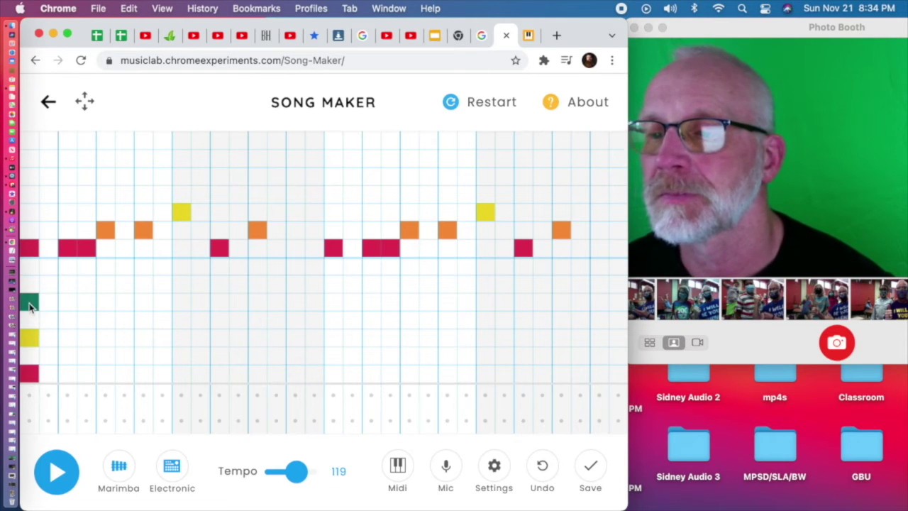
click(106, 359)
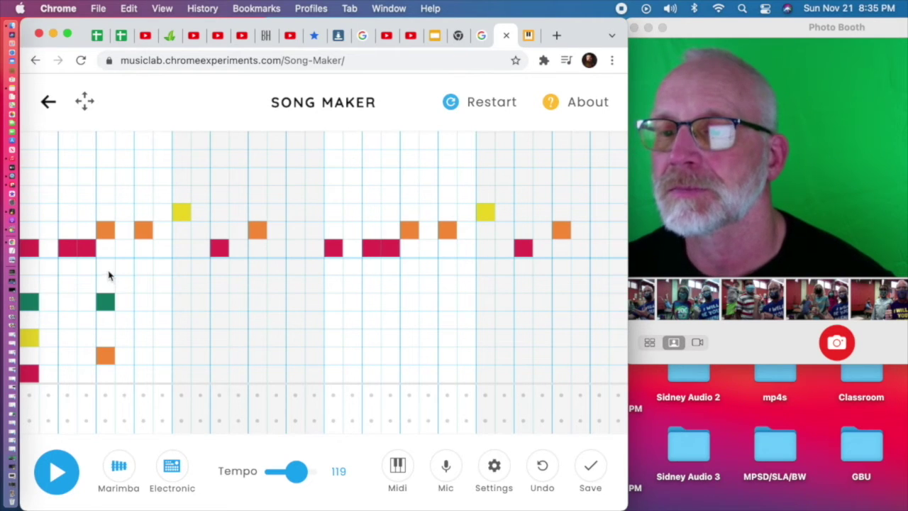
click(108, 272)
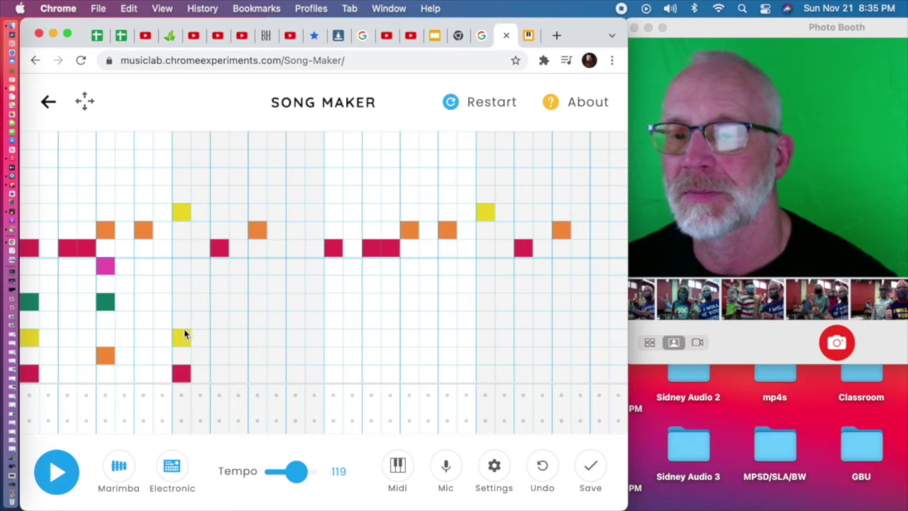
- Repeat the C-E-G chord on beat 1 and the D-G-B chord on beat 3 in bars 2, 3 and 4
click(183, 305)
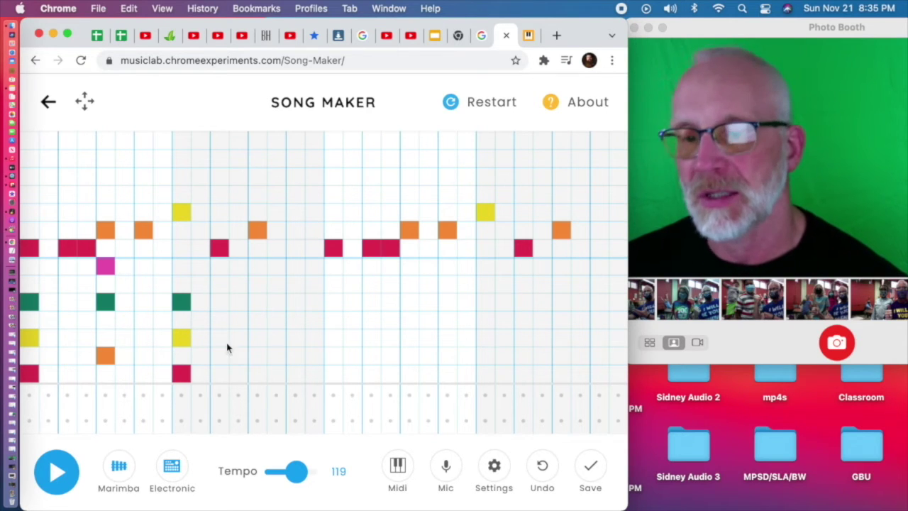
click(263, 361)
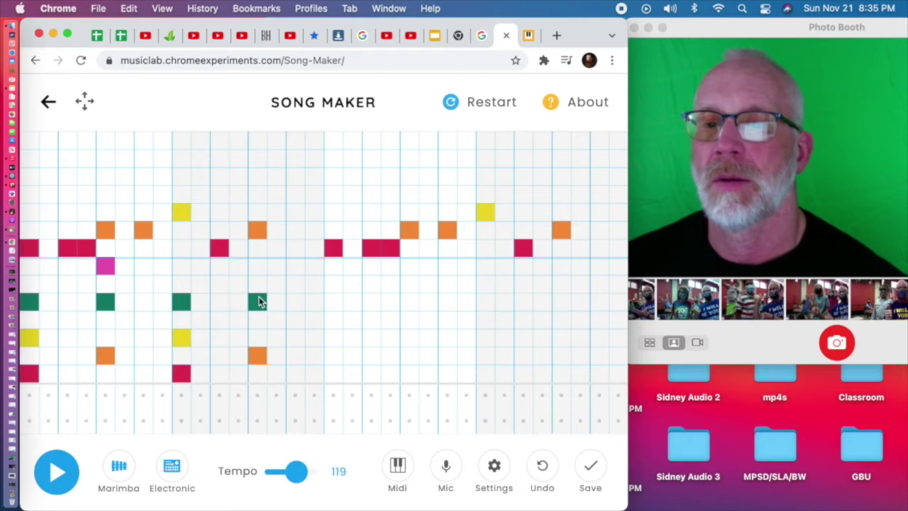
click(257, 269)
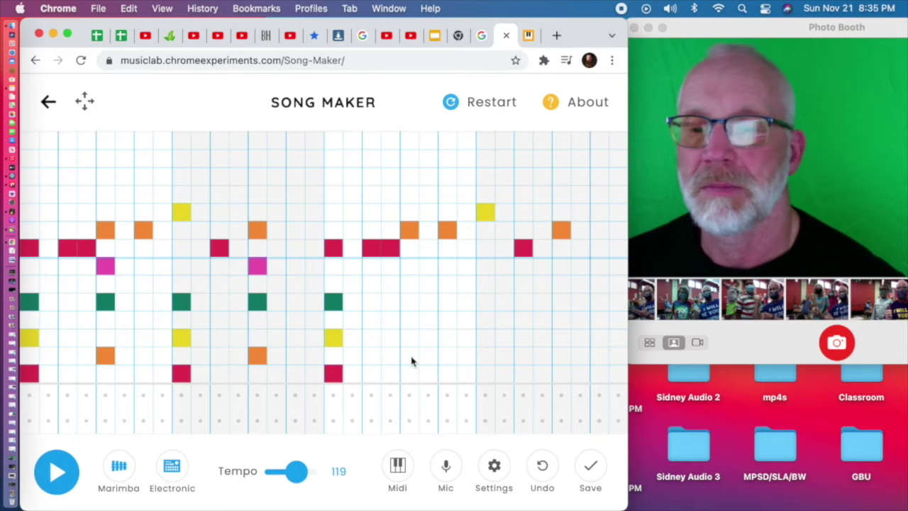
click(415, 304)
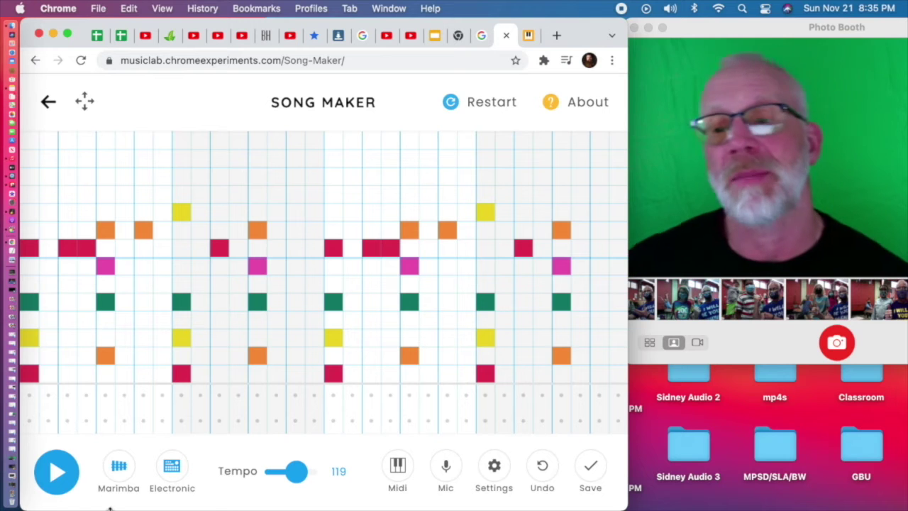
- Play the example song with its melody and chords, stop it, and switch back to the new song
click(57, 475)
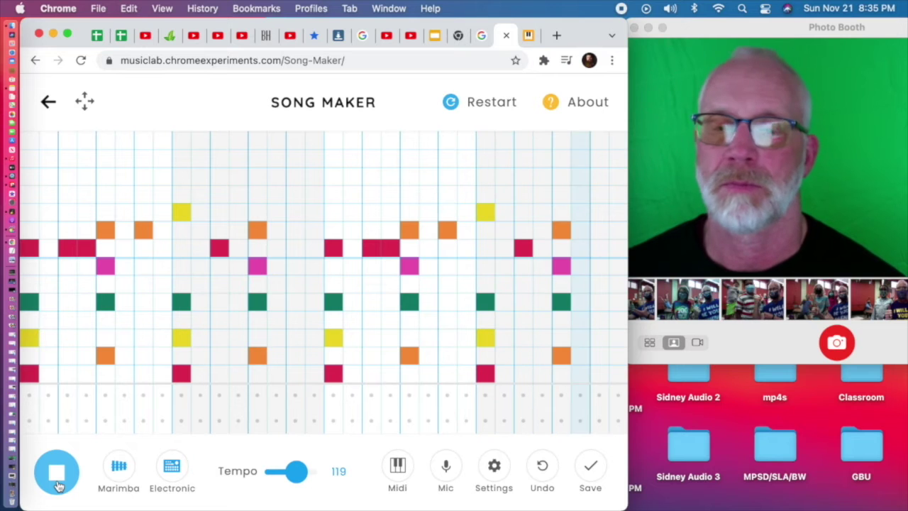
click(59, 486)
click(538, 34)
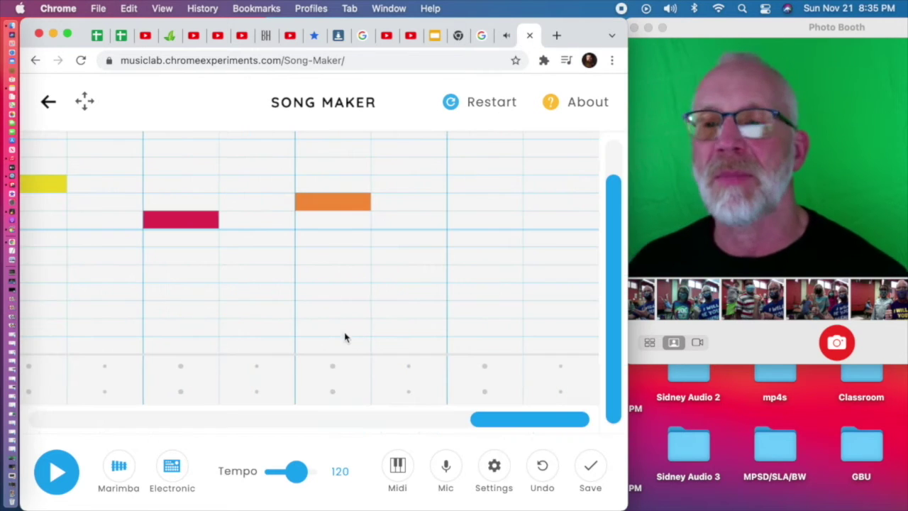
- In the new song's bar 1, place a low C-E-G chord on beat 1 and a D-G-B chord on beat 3
scroll(299, 321, left, 15)
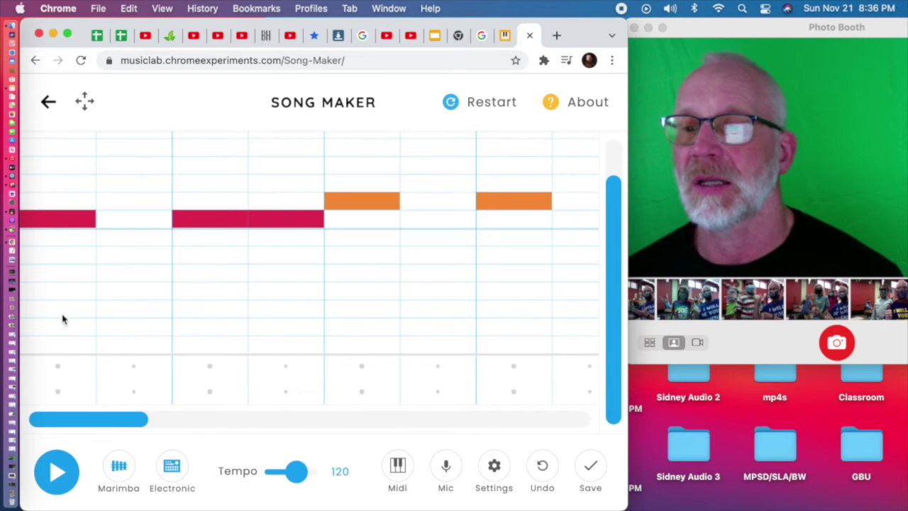
click(60, 344)
click(60, 308)
click(61, 274)
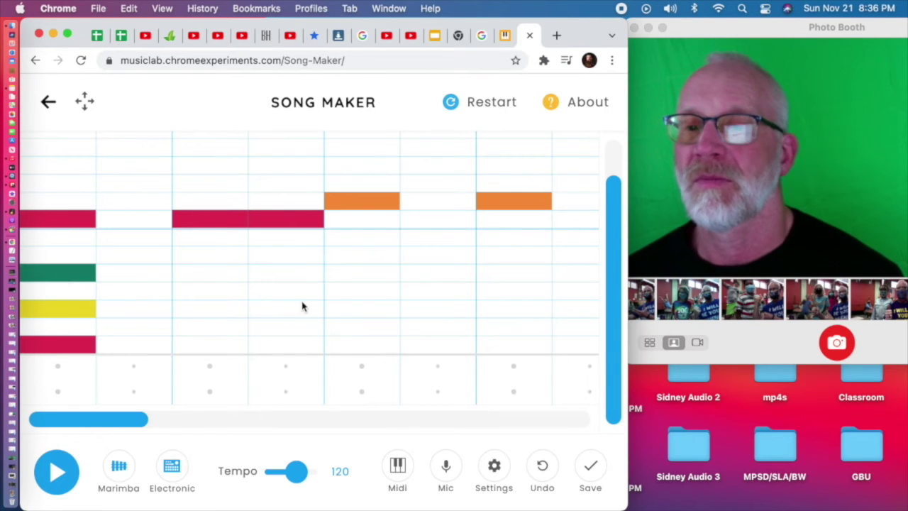
click(363, 330)
click(344, 275)
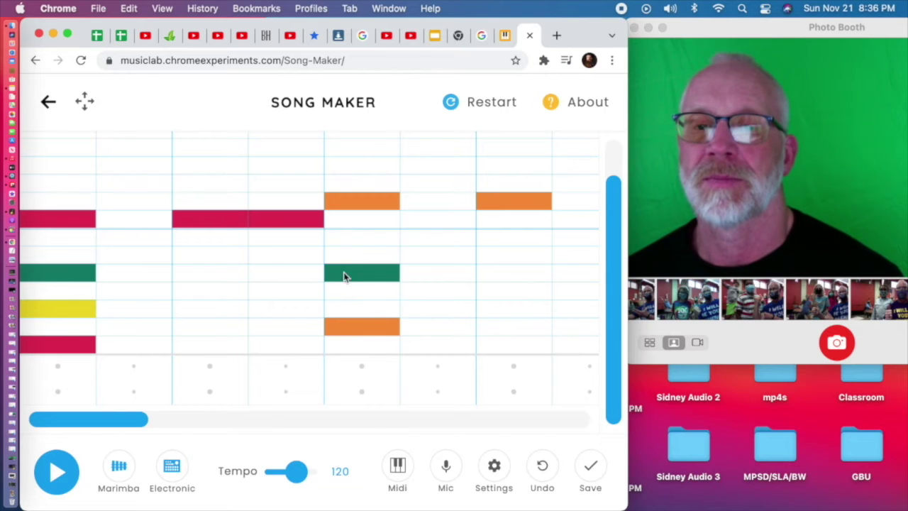
click(352, 242)
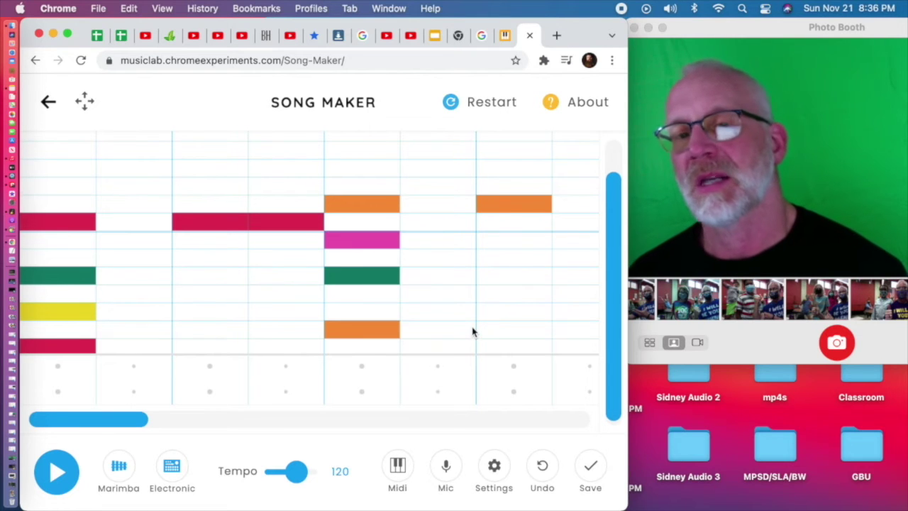
- Place a C-E-G chord on beat 1 and a D-G-B chord on beat 3 of bar 2 in the new song
scroll(474, 331, right, 10)
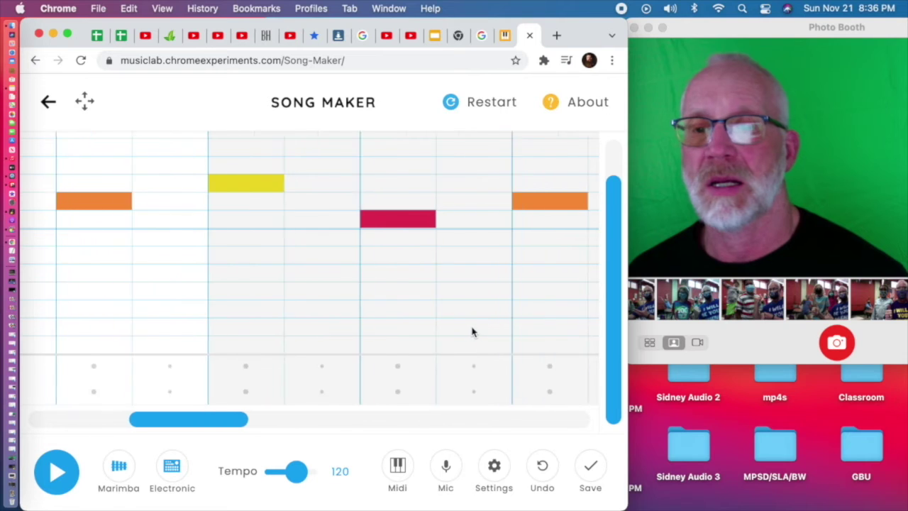
click(194, 345)
click(200, 309)
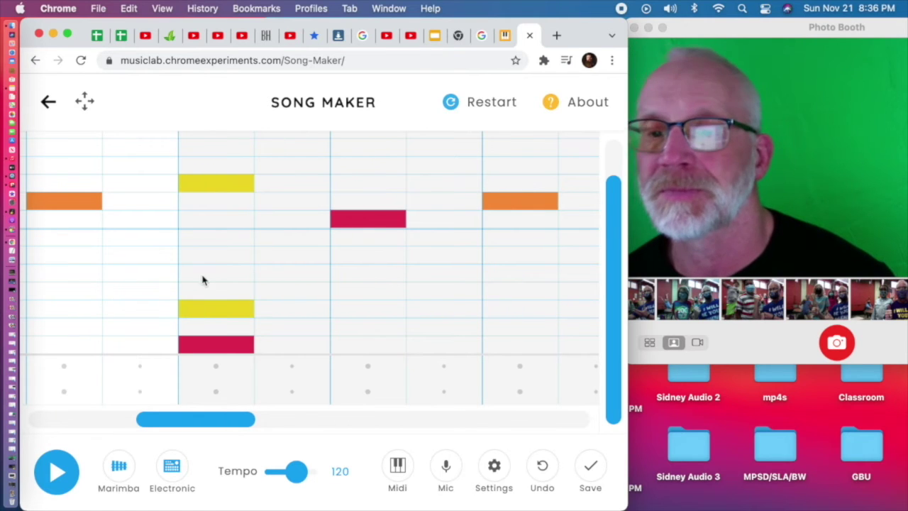
click(202, 273)
scroll(203, 276, left, 1)
scroll(356, 303, left, 10)
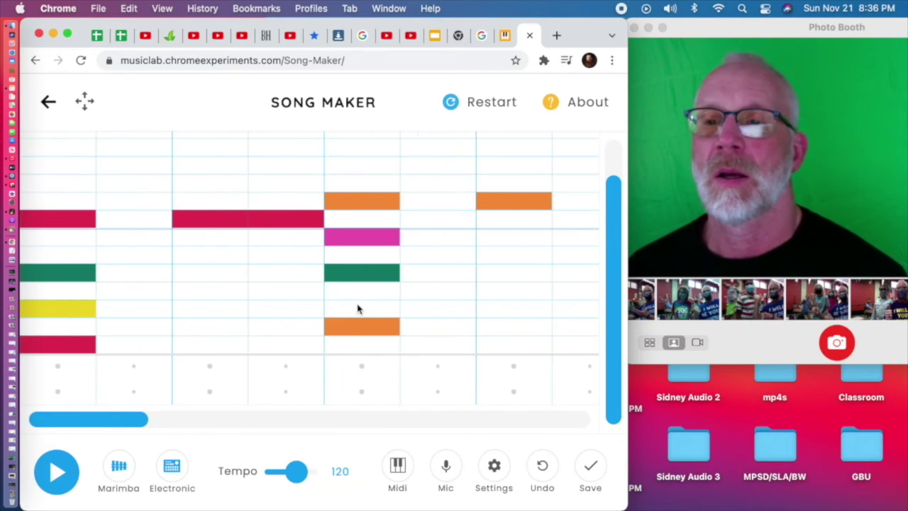
scroll(405, 219, right, 10)
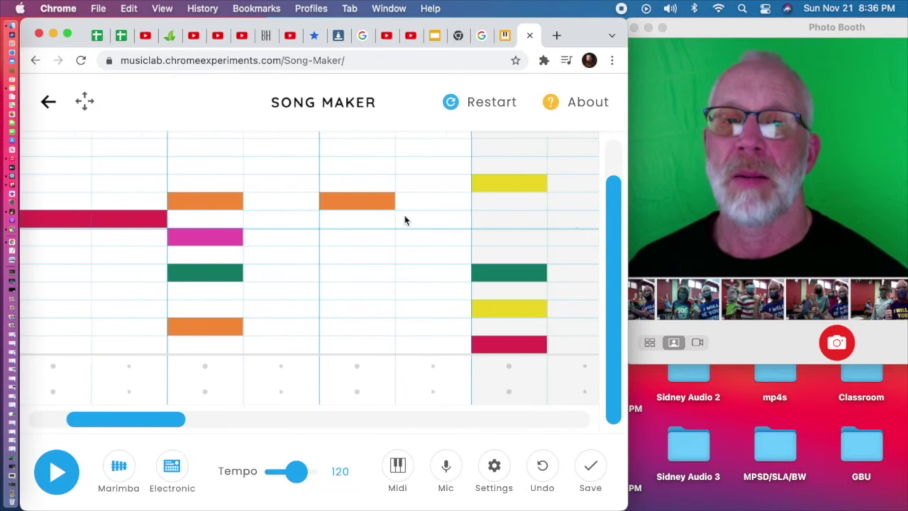
click(506, 327)
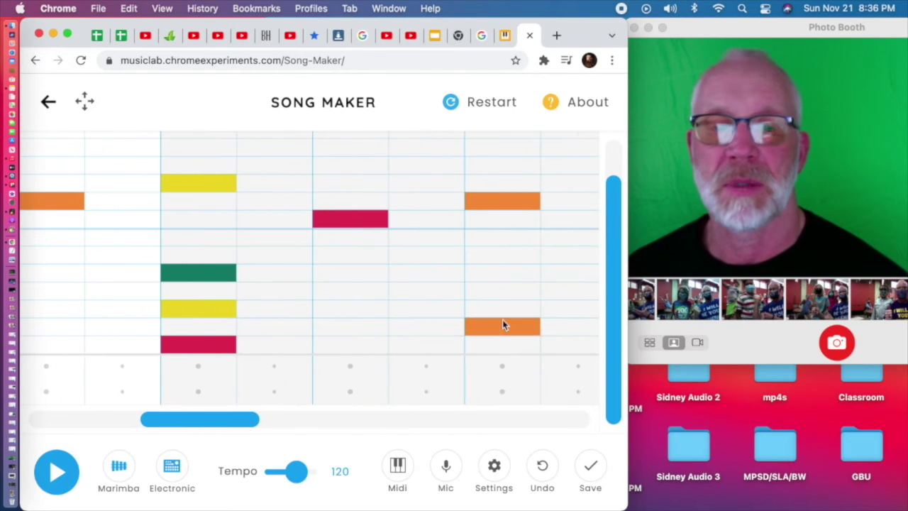
click(484, 238)
- Build the bar 3 chords of the new song below the melody: C-E-G on beat 1 and D-G-B on beat 3
scroll(483, 246, right, 8)
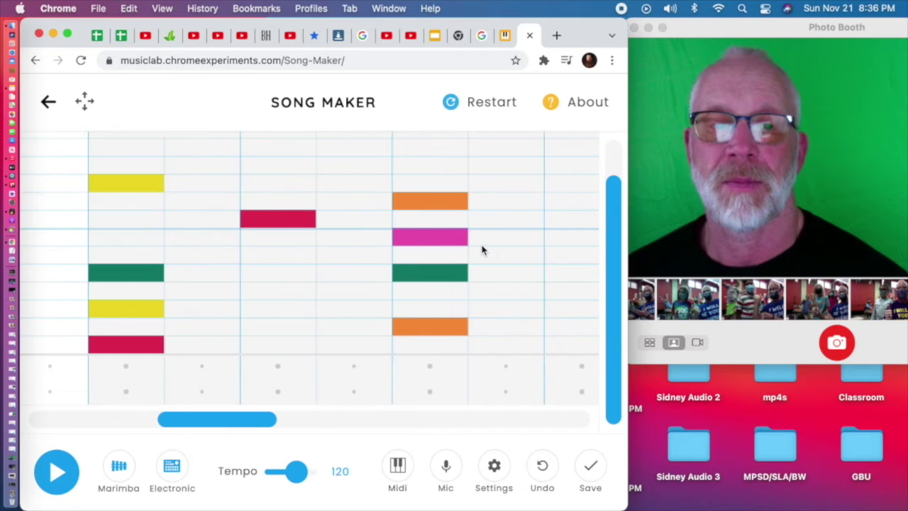
click(426, 345)
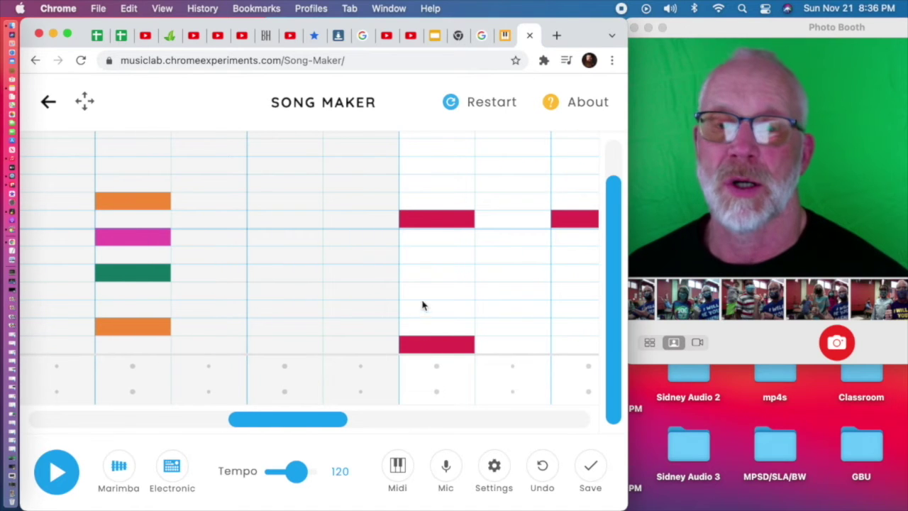
click(423, 308)
click(429, 277)
scroll(429, 281, right, 8)
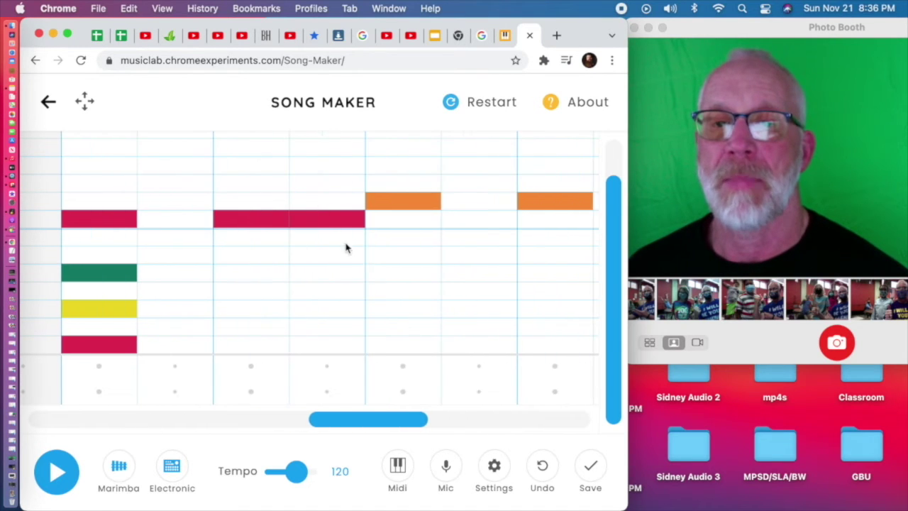
click(394, 327)
click(399, 275)
click(395, 240)
- Complete bar 4 of the new song with a C-E-G chord on beat 1 and a D-G-B chord on beat 3
scroll(426, 281, right, 4)
scroll(427, 284, right, 3)
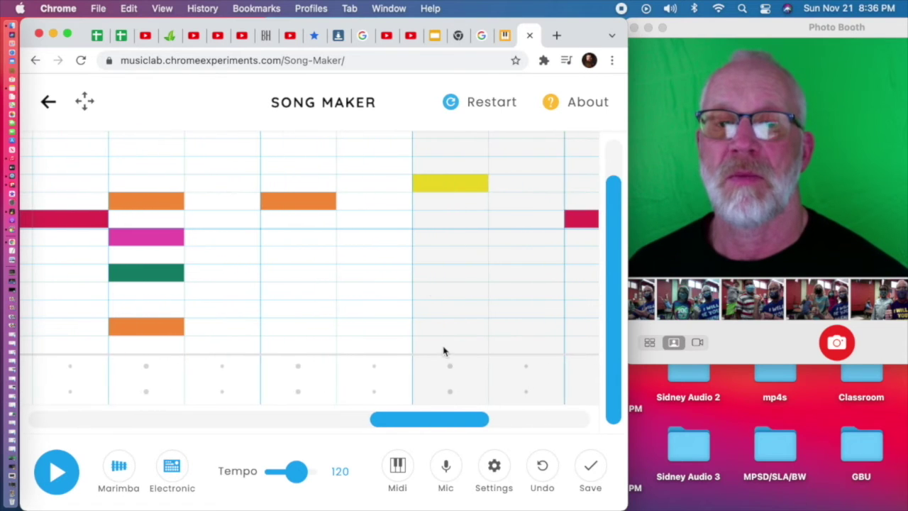
click(444, 345)
click(440, 278)
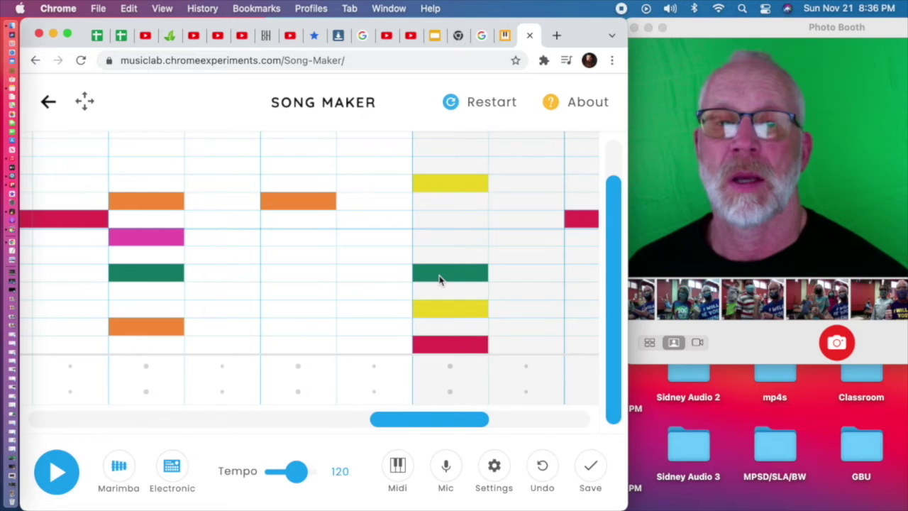
scroll(429, 281, right, 5)
click(369, 323)
click(359, 275)
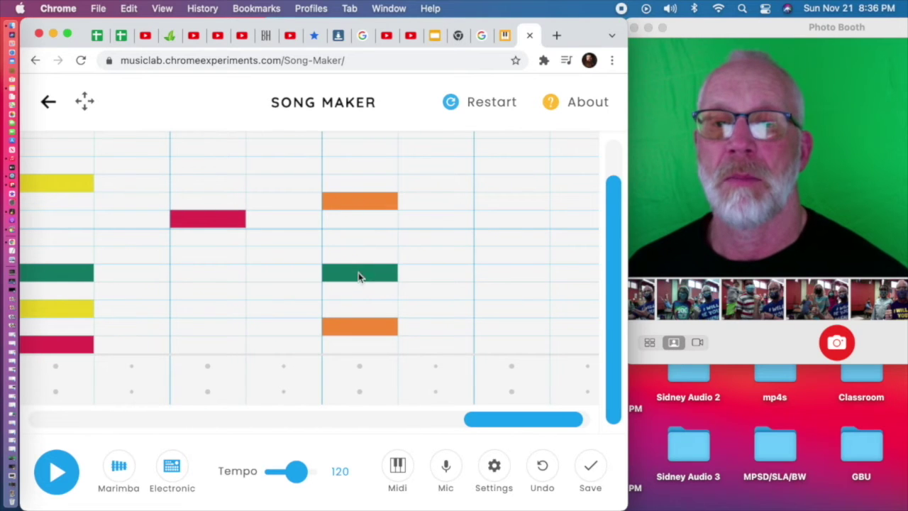
click(359, 241)
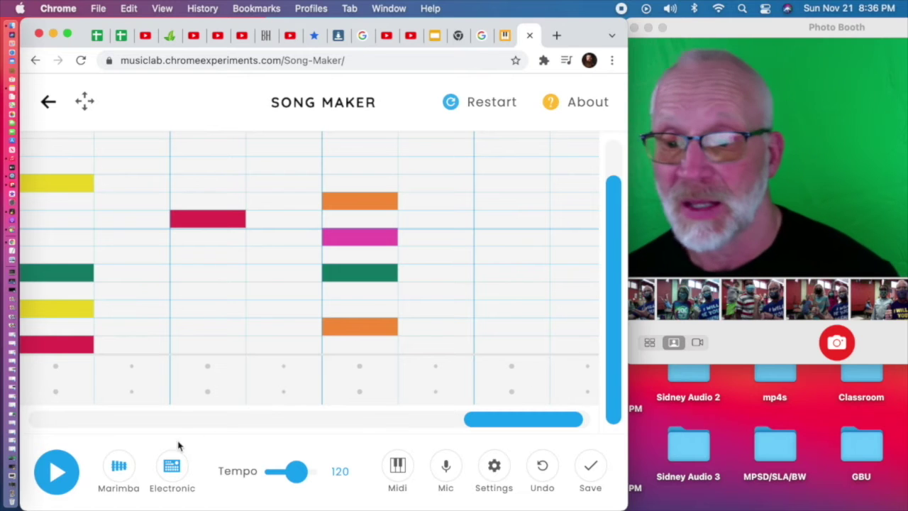
- Play the new song with its chords, stop it, and return to the example song
click(61, 471)
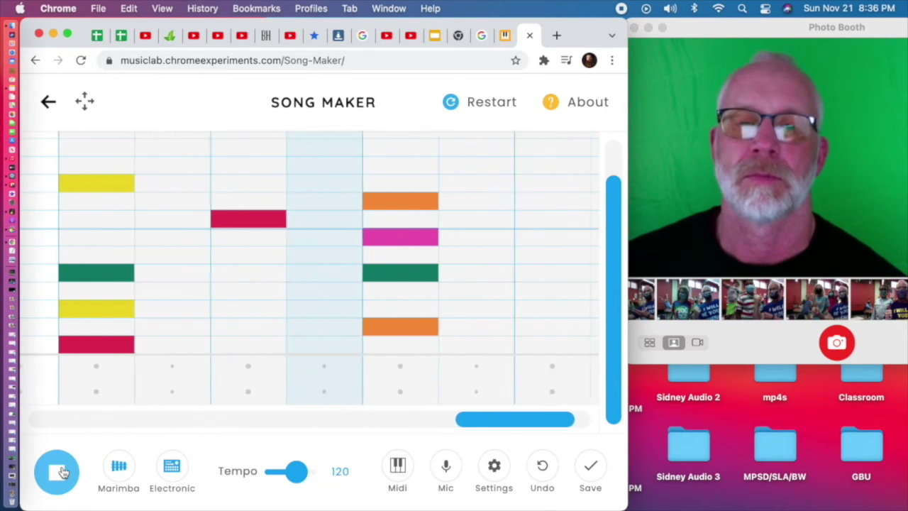
click(60, 472)
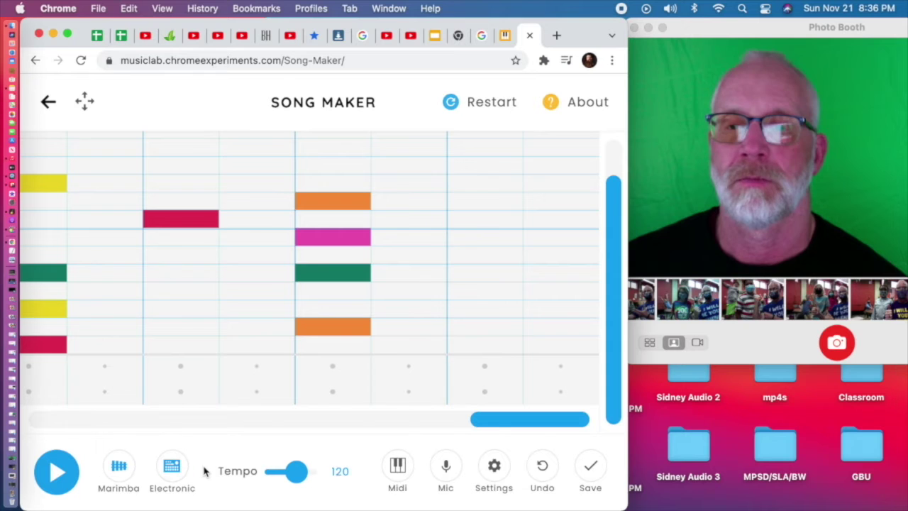
click(529, 36)
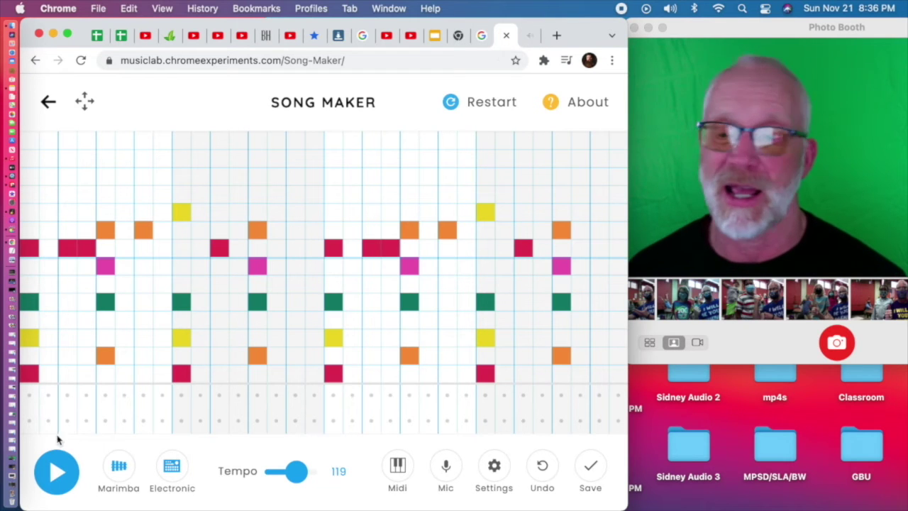
- Add percussion to the example song: circles on beats 1 and 3; triangles on 2 and 4 in bars 1/3, on 2, 3½ and 4½ in bars 2/4
click(67, 395)
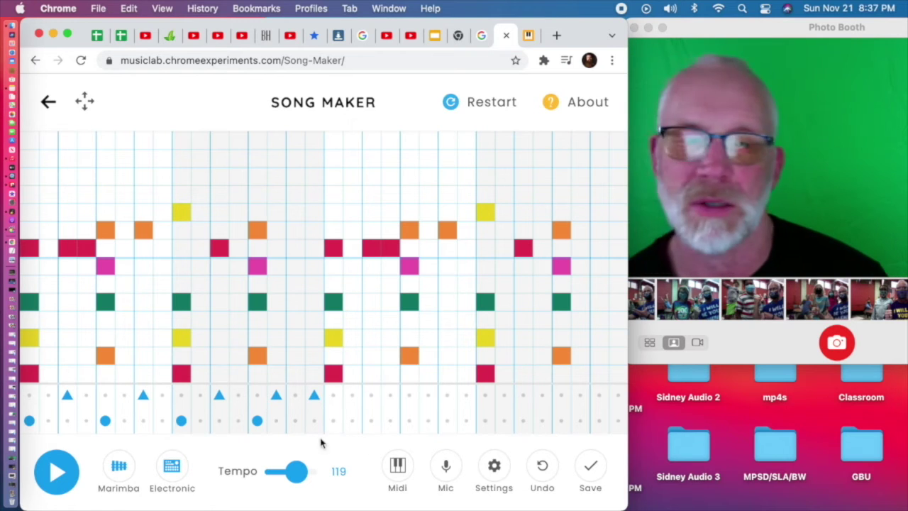
click(333, 421)
click(371, 395)
click(409, 421)
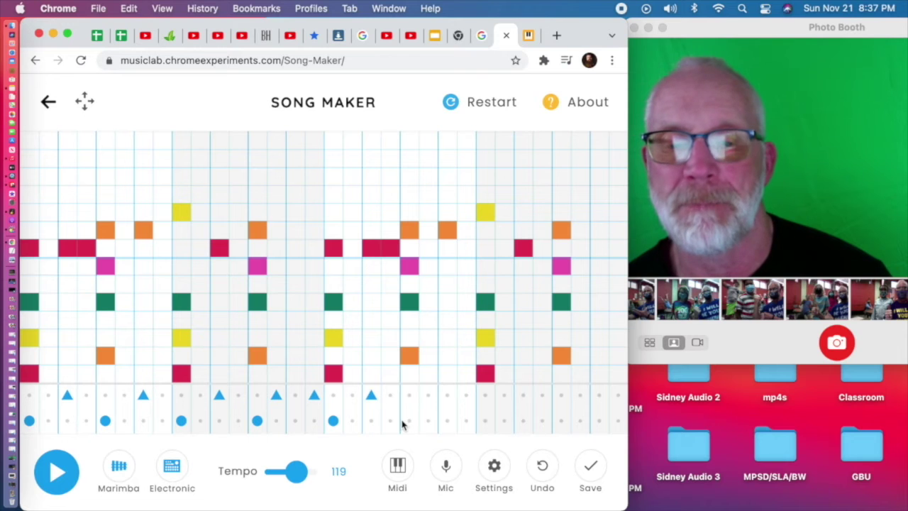
click(447, 395)
click(487, 422)
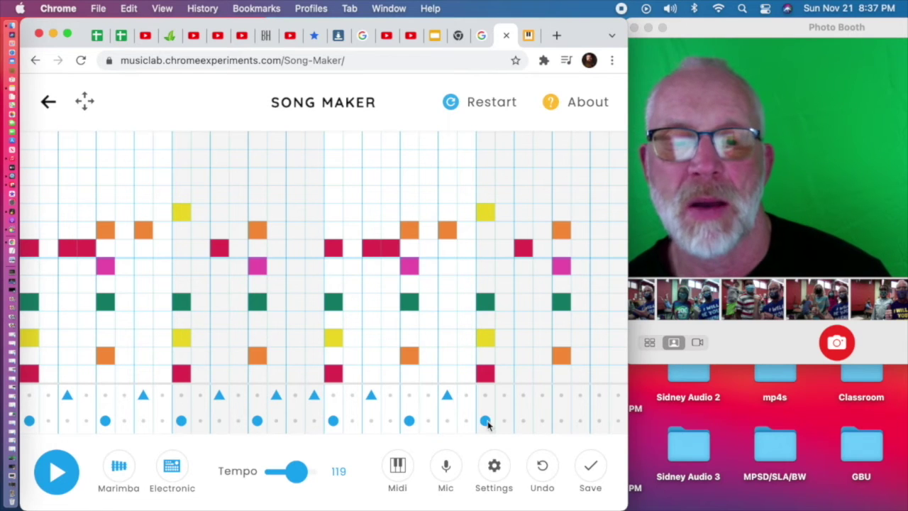
click(523, 396)
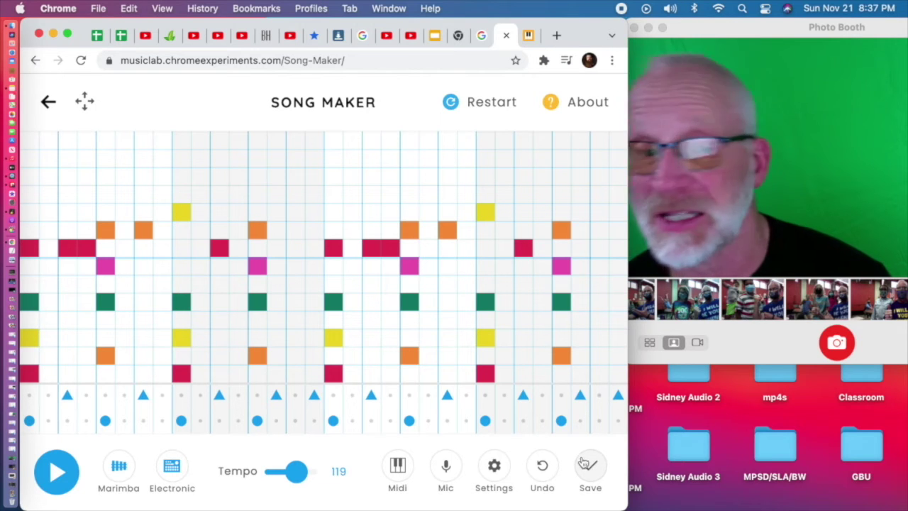
- Play the example song with its percussion, stop it, and switch to the new song
click(53, 473)
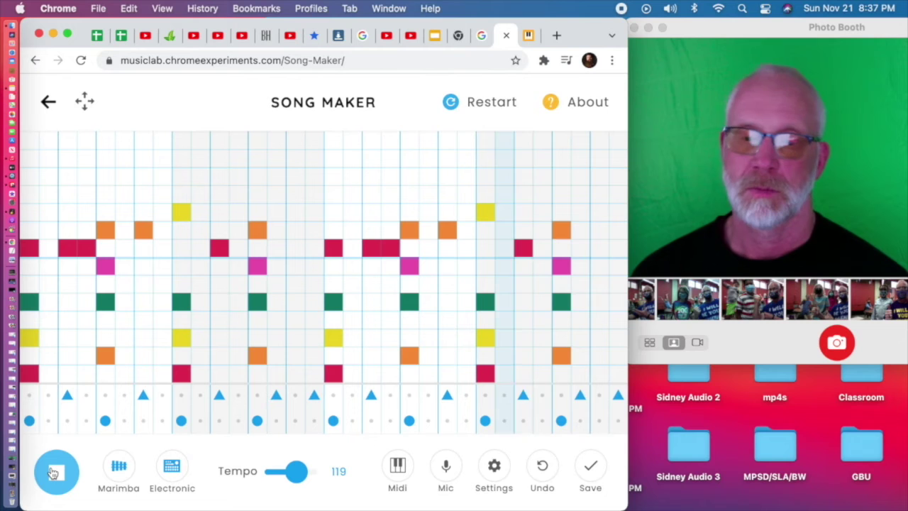
click(54, 474)
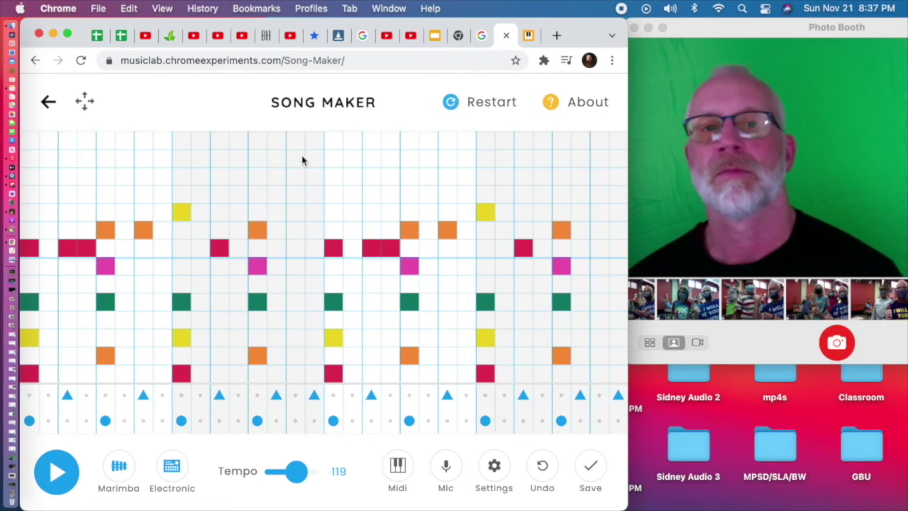
click(530, 36)
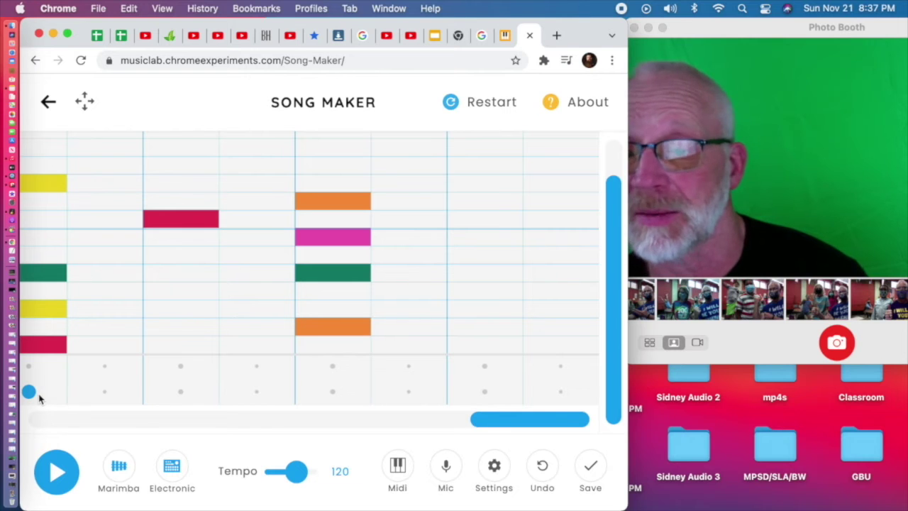
click(180, 366)
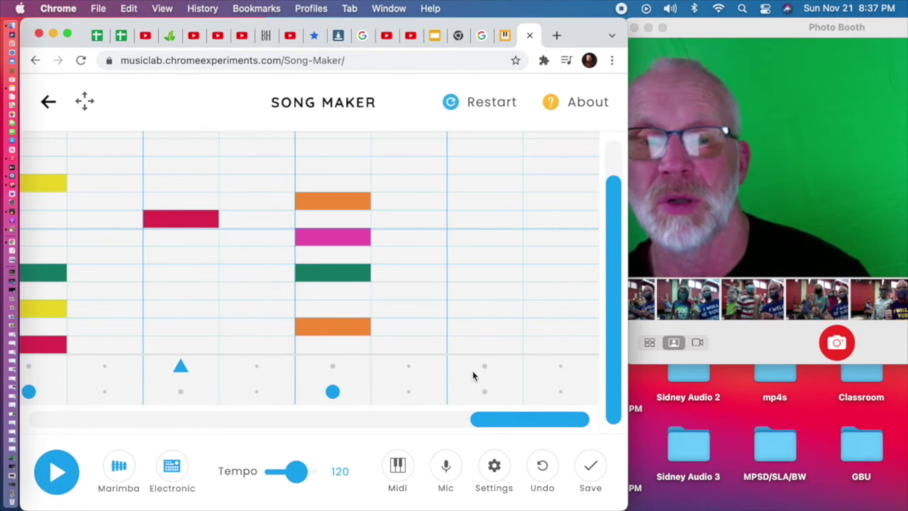
drag(470, 403, 445, 400)
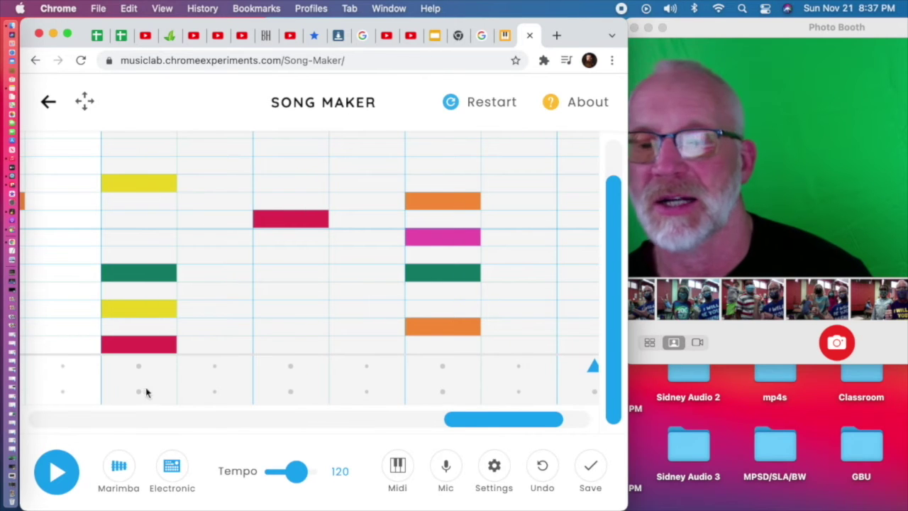
- Add percussion to bar 1 of the new song: circles on beats 1 and 3, triangles on beats 2 and 4
drag(501, 420, 37, 413)
click(57, 391)
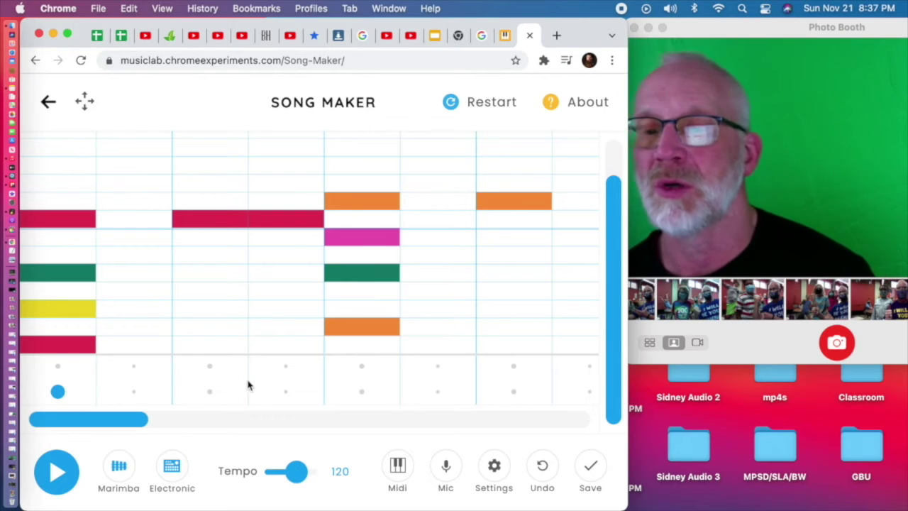
click(509, 369)
scroll(490, 388, right, 3)
- Add bar 2 percussion to the new song: circles on beats 1 and 3, triangles on 2, 3½ and 4½
click(531, 391)
scroll(518, 394, right, 3)
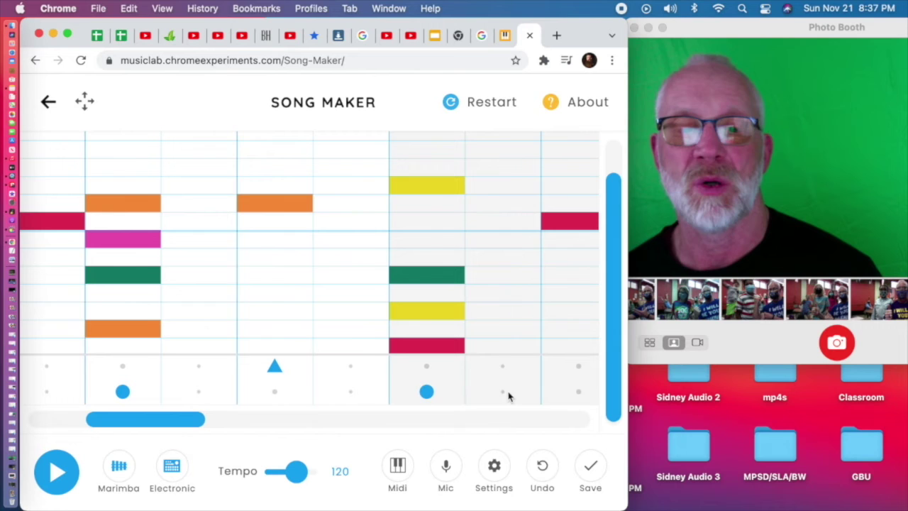
click(574, 366)
scroll(489, 387, right, 3)
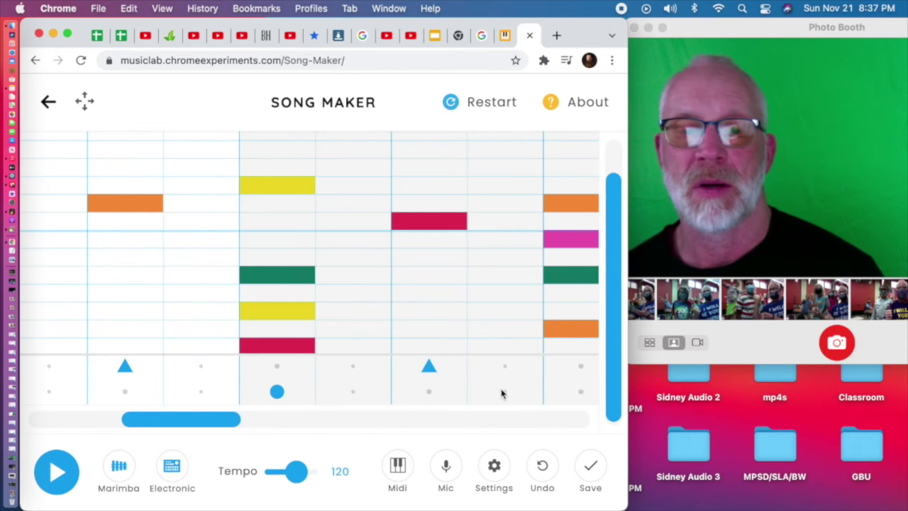
scroll(499, 393, right, 7)
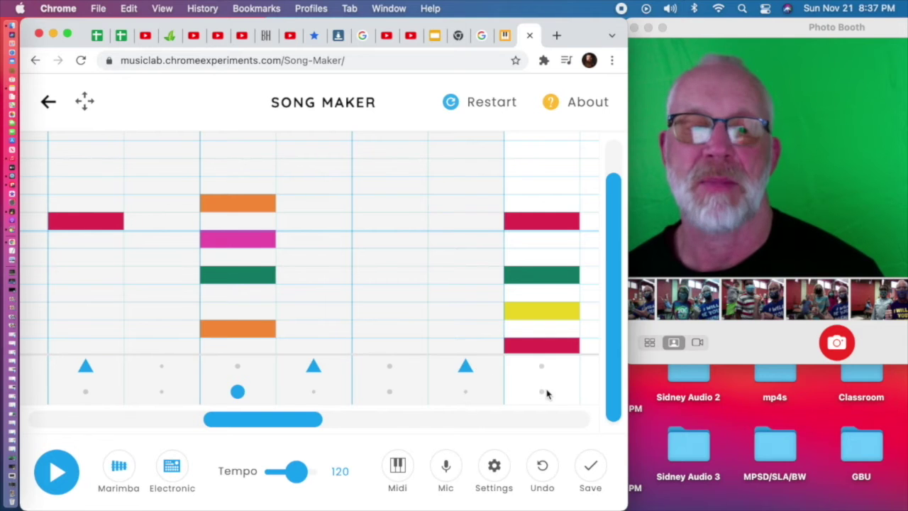
- Add bar 3 percussion to the new song with circles on beats 1 and 3 and triangles on beats 2 and 4
scroll(532, 395, right, 1)
click(506, 392)
scroll(504, 397, right, 4)
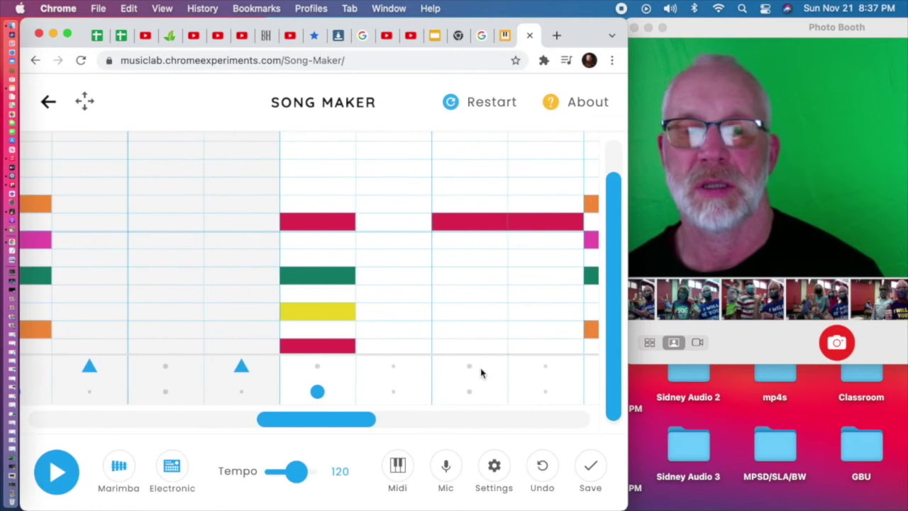
scroll(481, 373, right, 5)
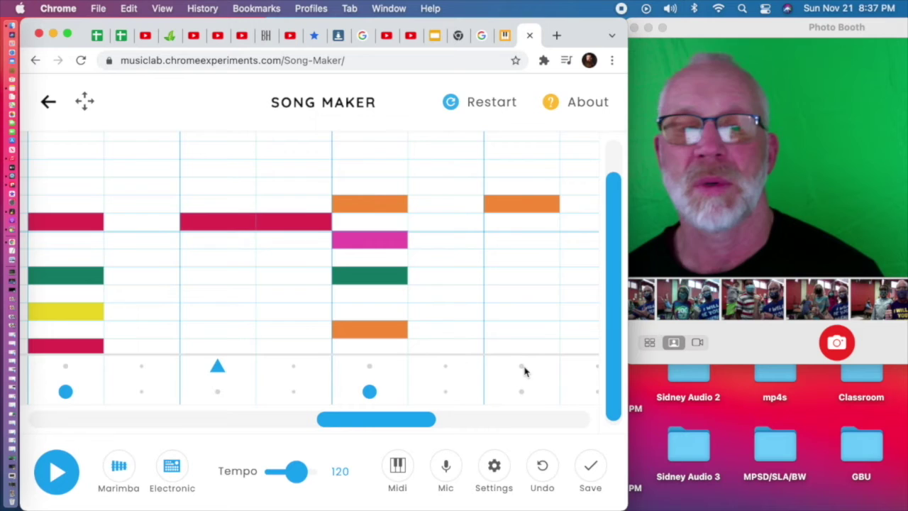
click(522, 366)
- Complete the percussion in bar 4 of the new song: circles on beats 1 and 3, triangles on 2, 3½ and 4½
scroll(525, 371, right, 5)
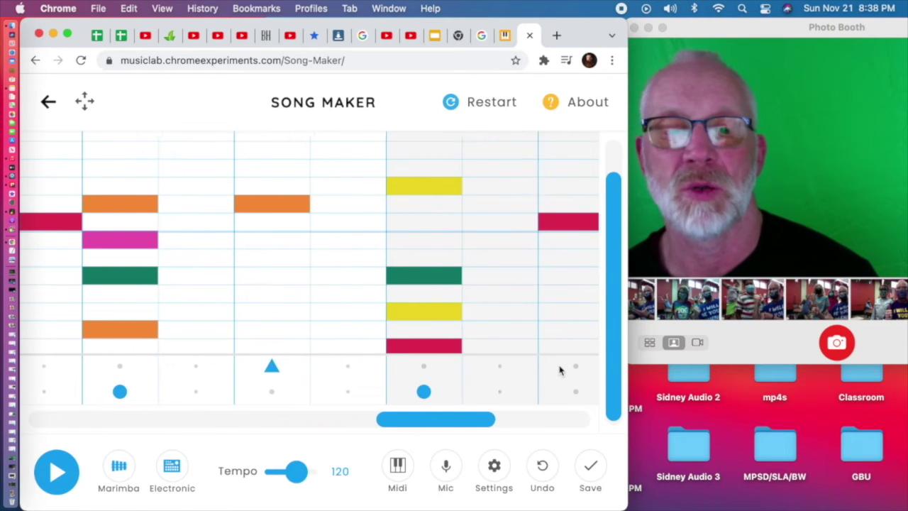
click(540, 367)
scroll(540, 371, right, 4)
click(589, 366)
scroll(585, 369, right, 4)
click(561, 367)
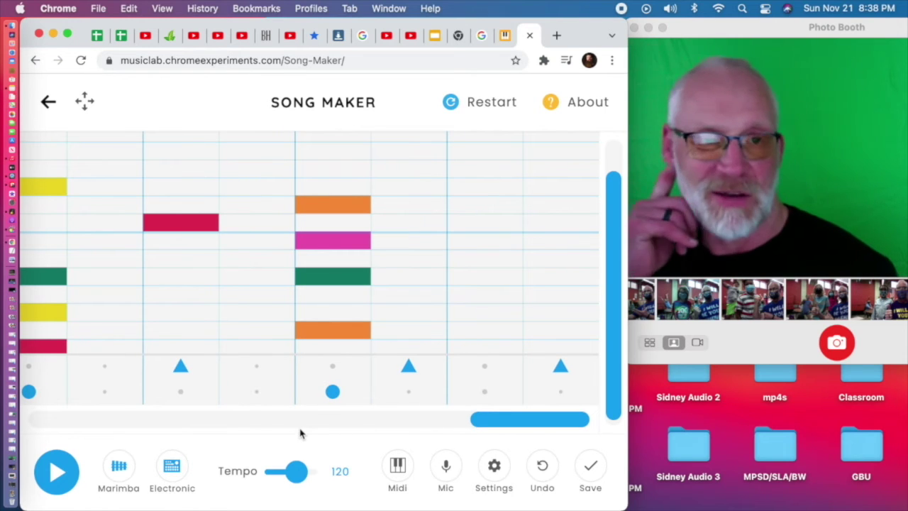
- Play the new song with its percussion, stop it, and return to the example song
click(57, 474)
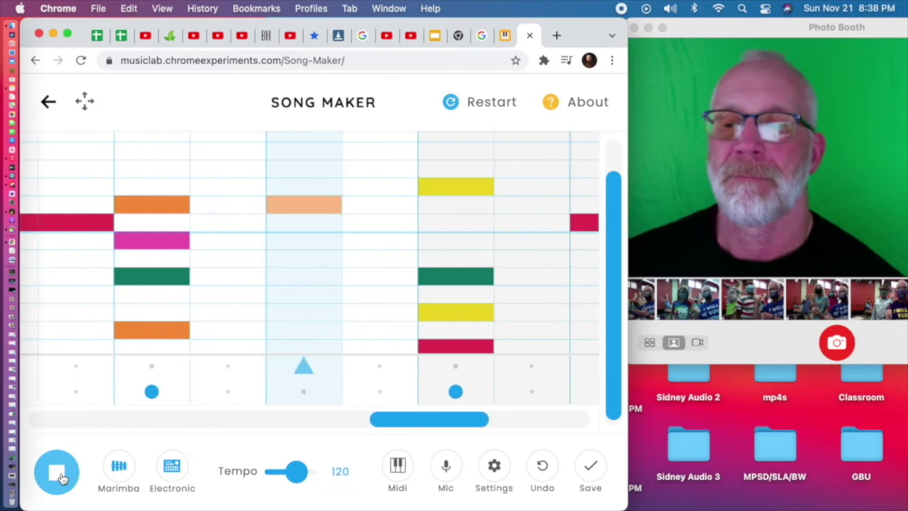
click(60, 479)
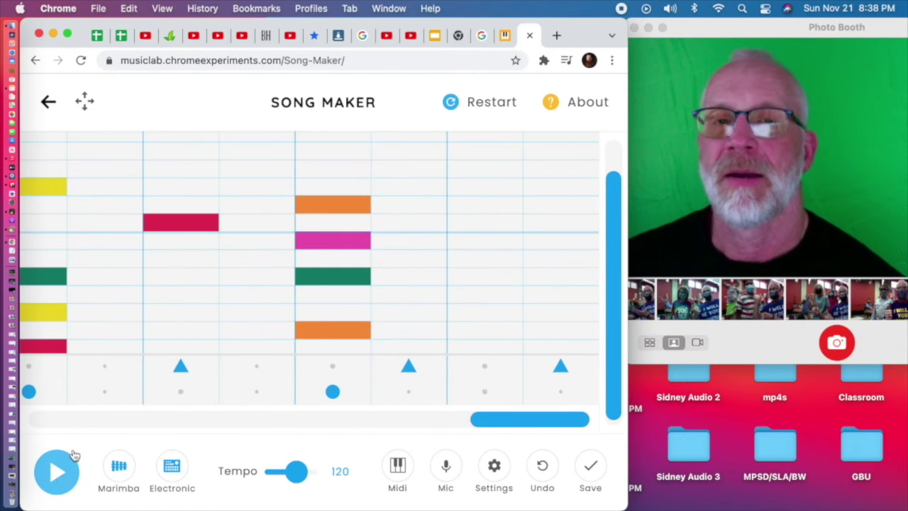
click(504, 35)
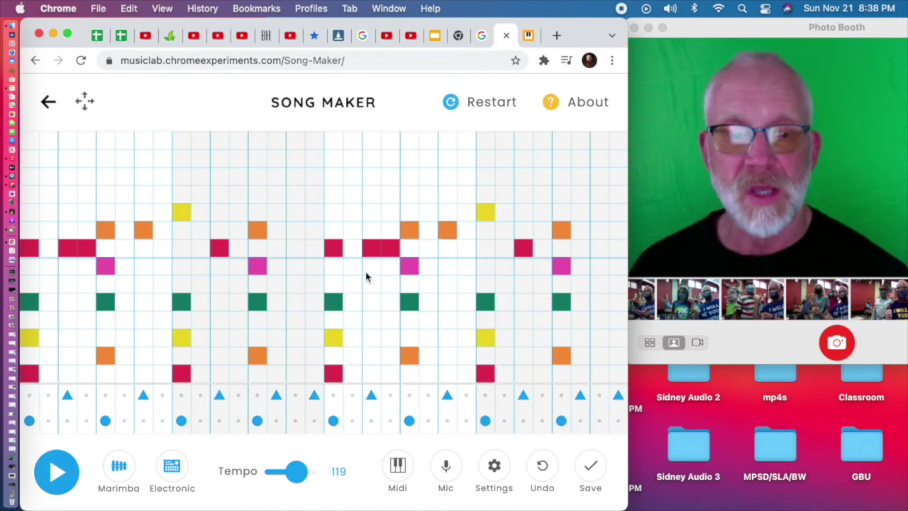
- Save the example song and copy its share link, repeating the save and copy once
click(591, 472)
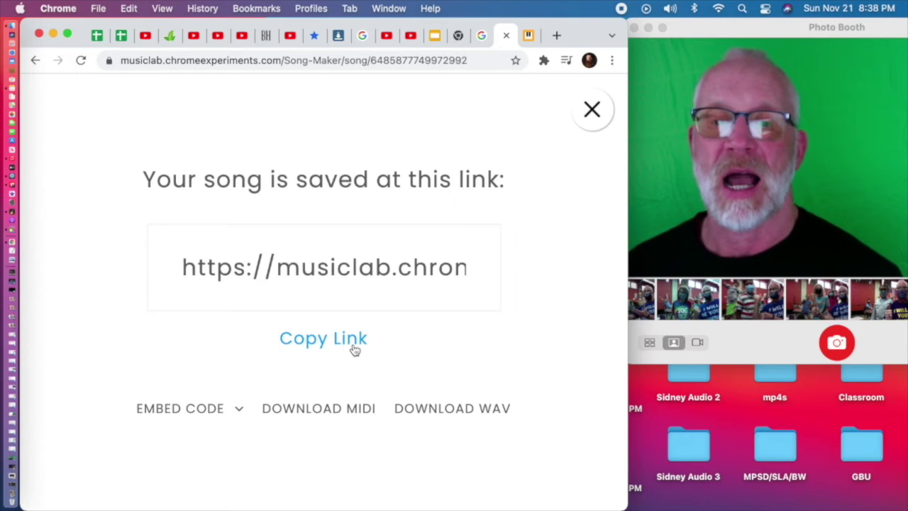
click(353, 341)
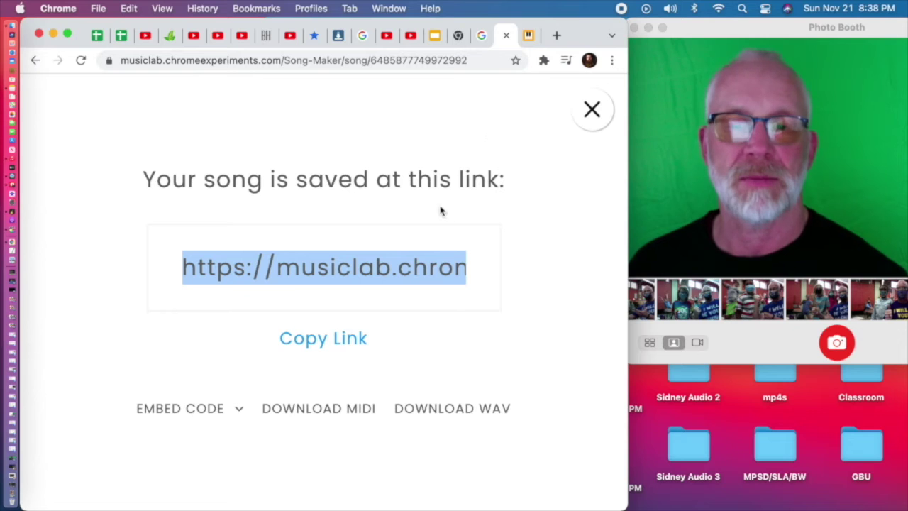
click(592, 111)
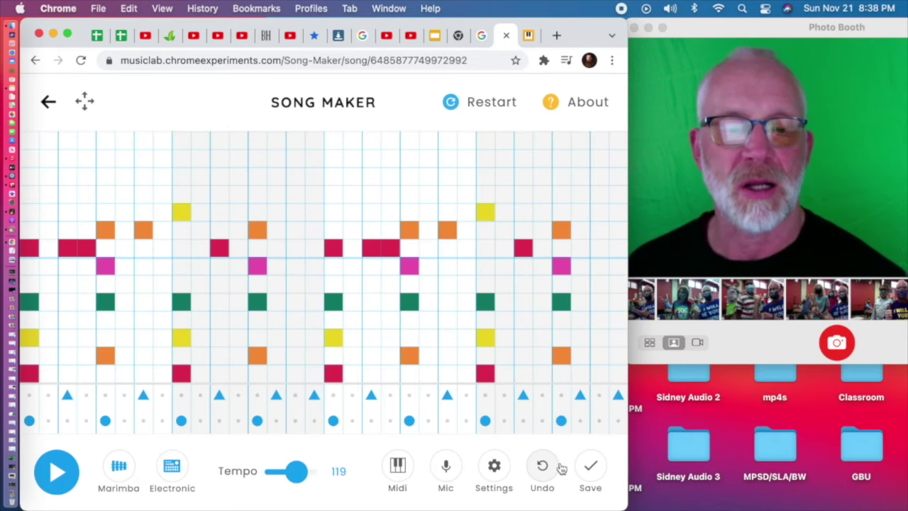
click(596, 472)
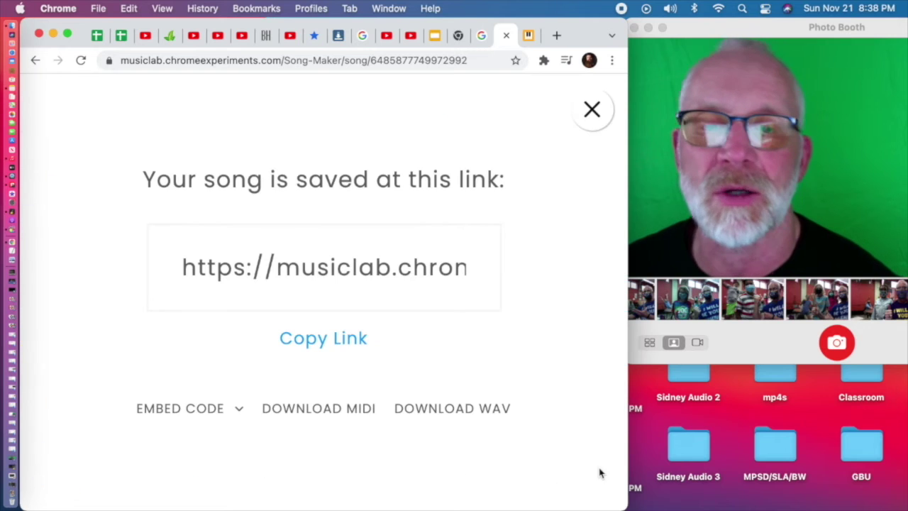
click(350, 345)
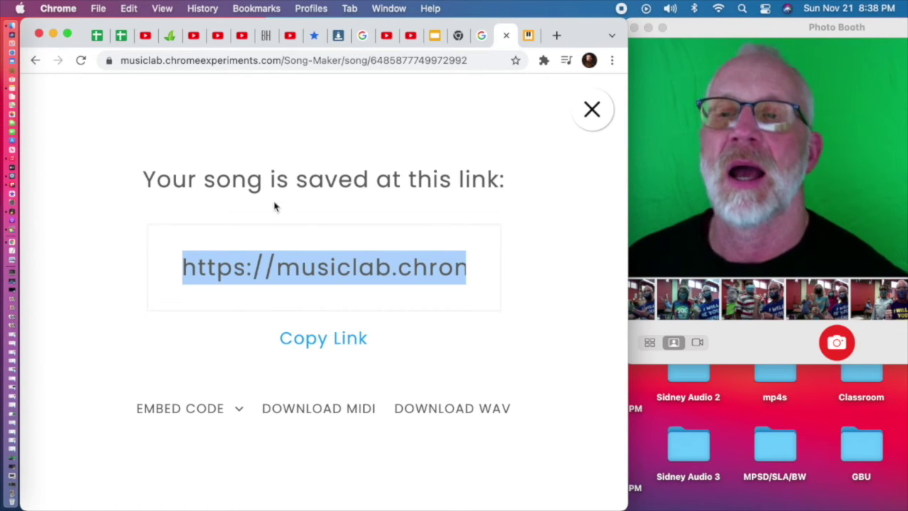